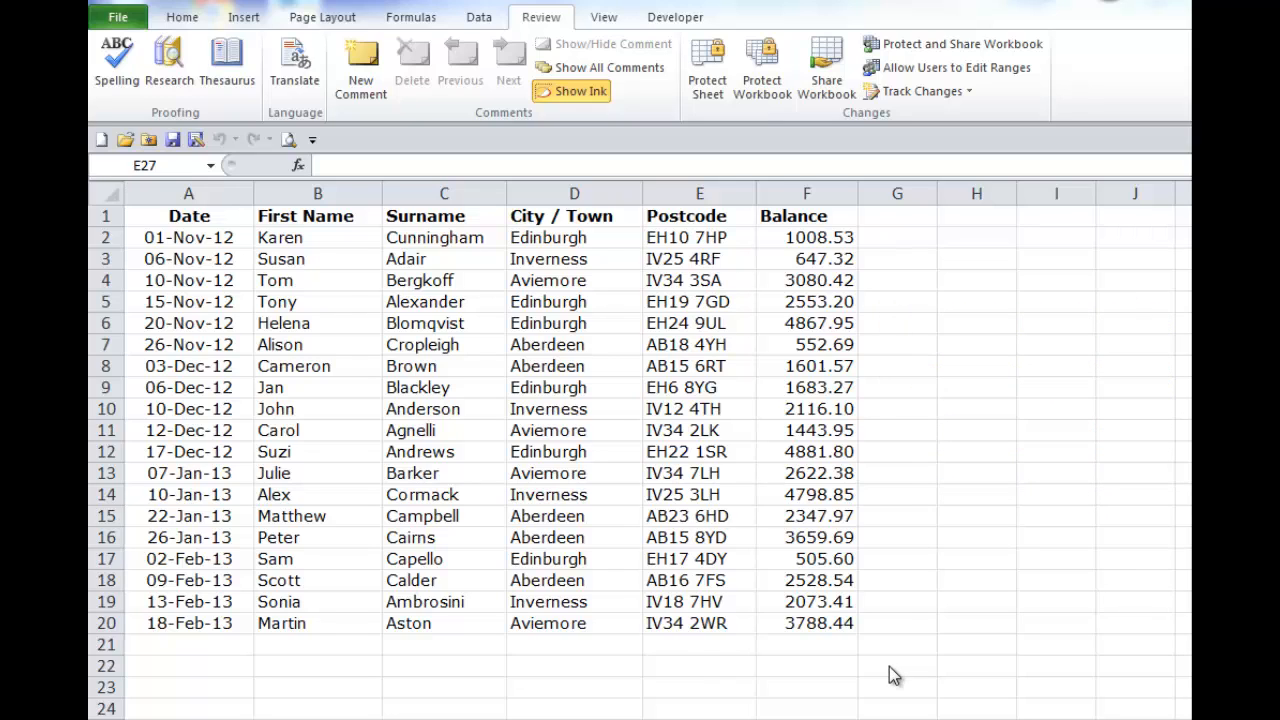
# Step: Select the whole of row 1 and turn on filtering for the column headings
pyautogui.click(482, 22)
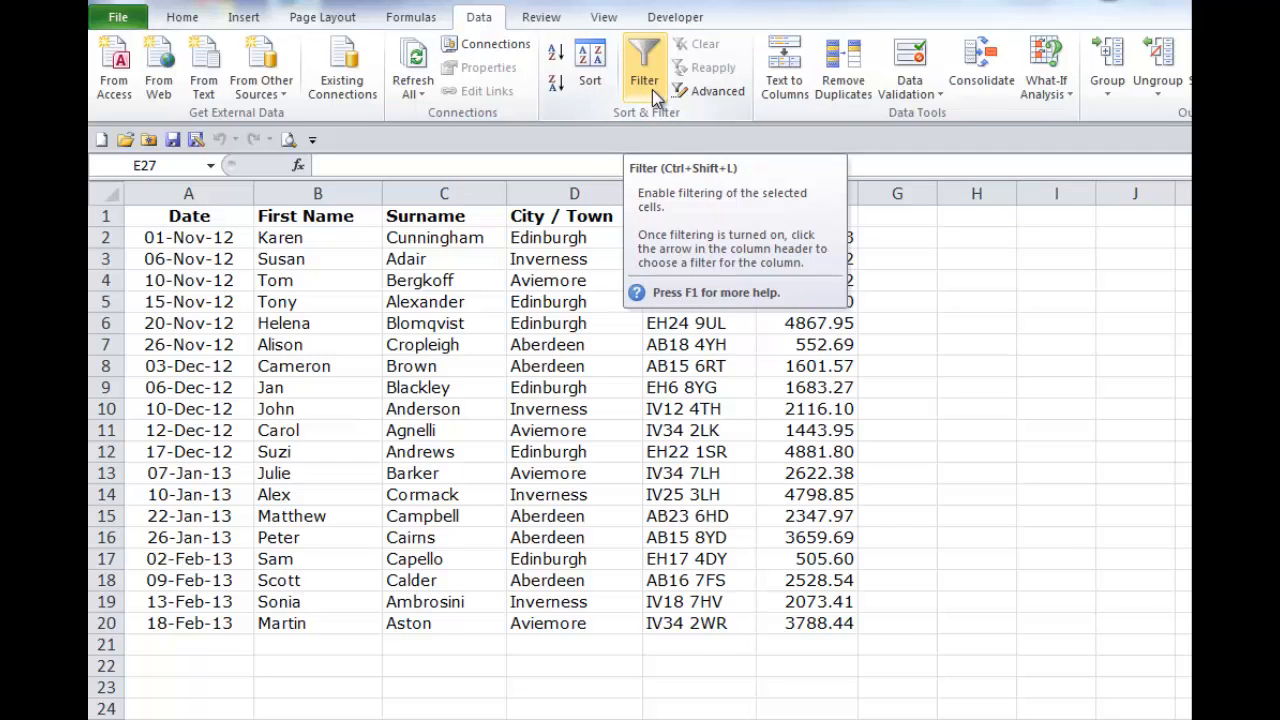
pyautogui.click(184, 18)
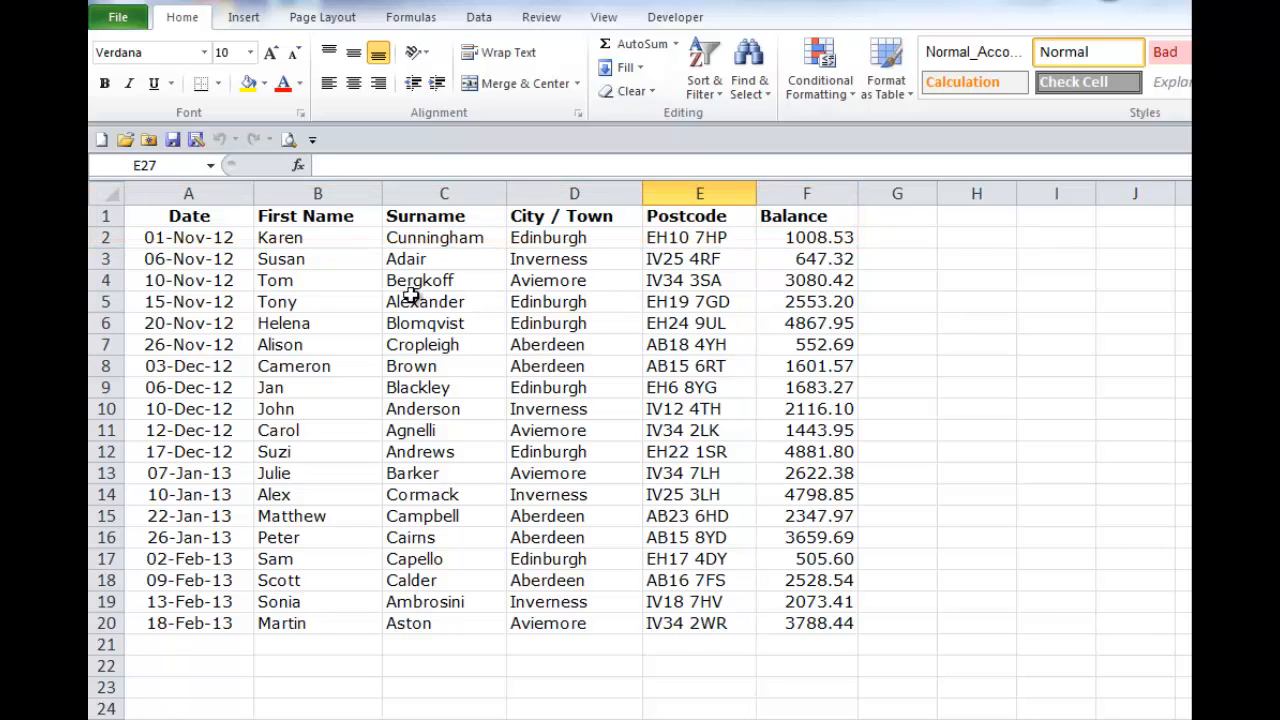
pyautogui.click(101, 216)
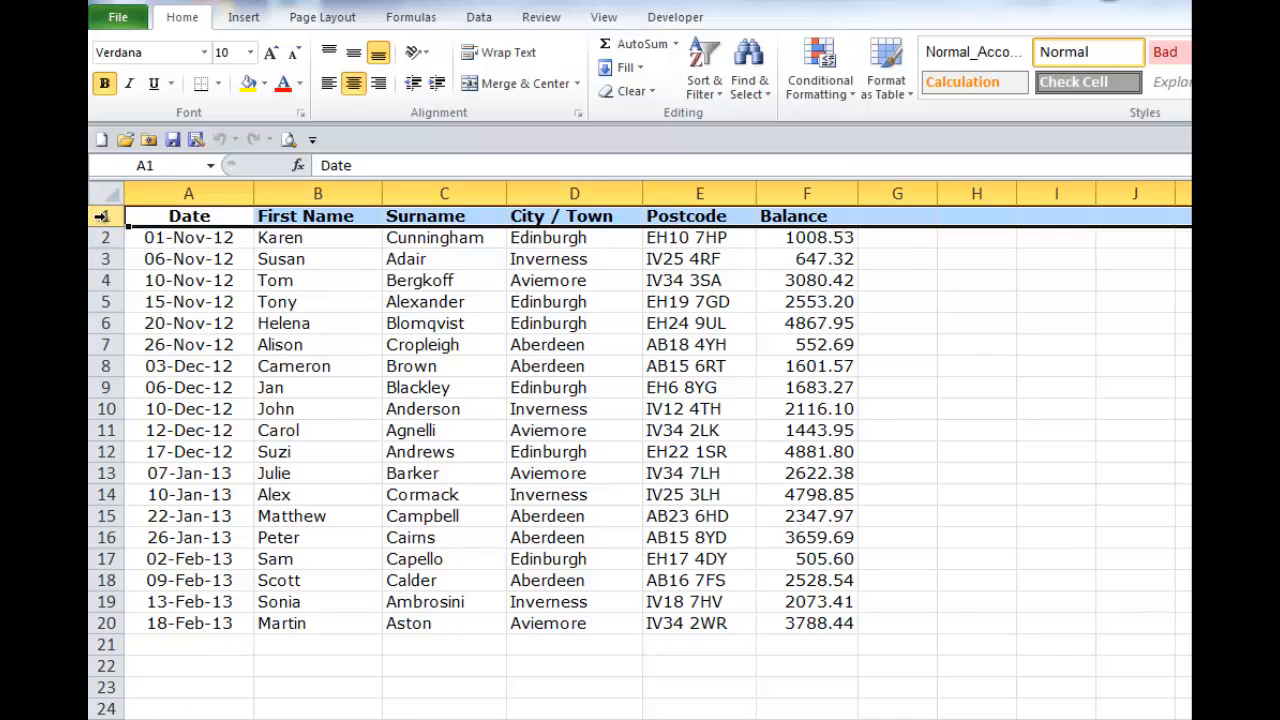
pyautogui.click(712, 92)
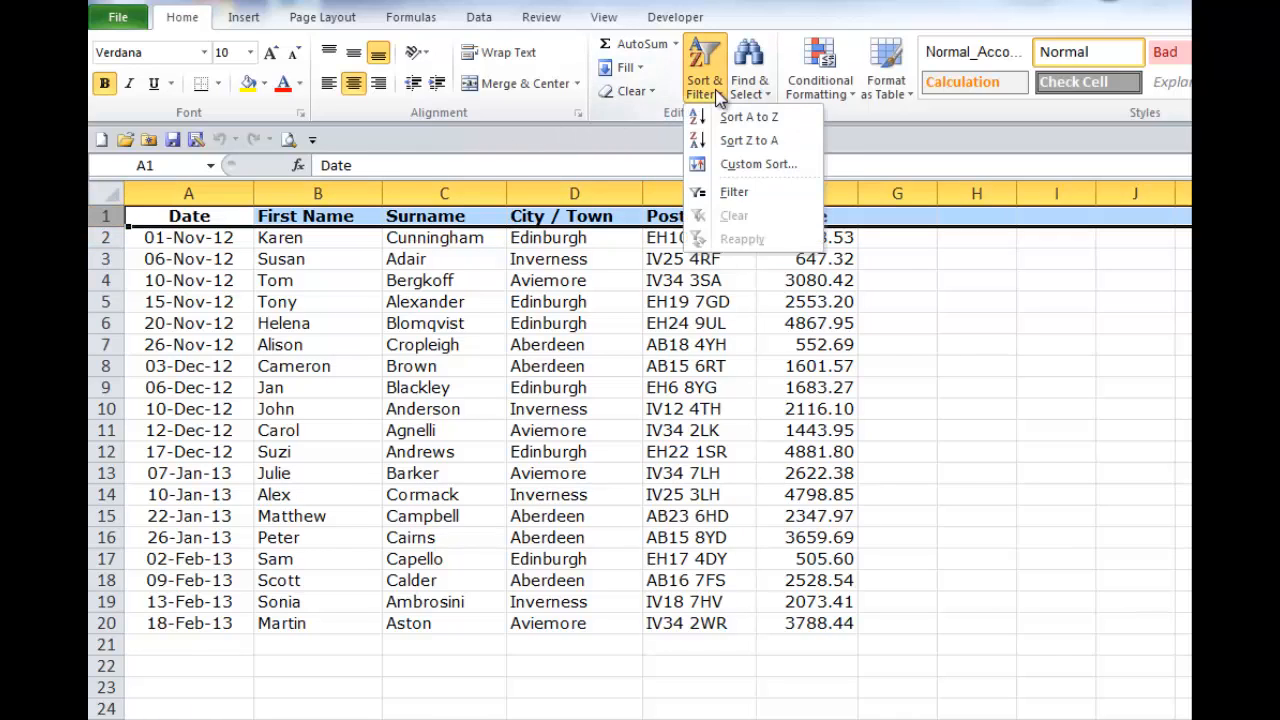
pyautogui.click(734, 191)
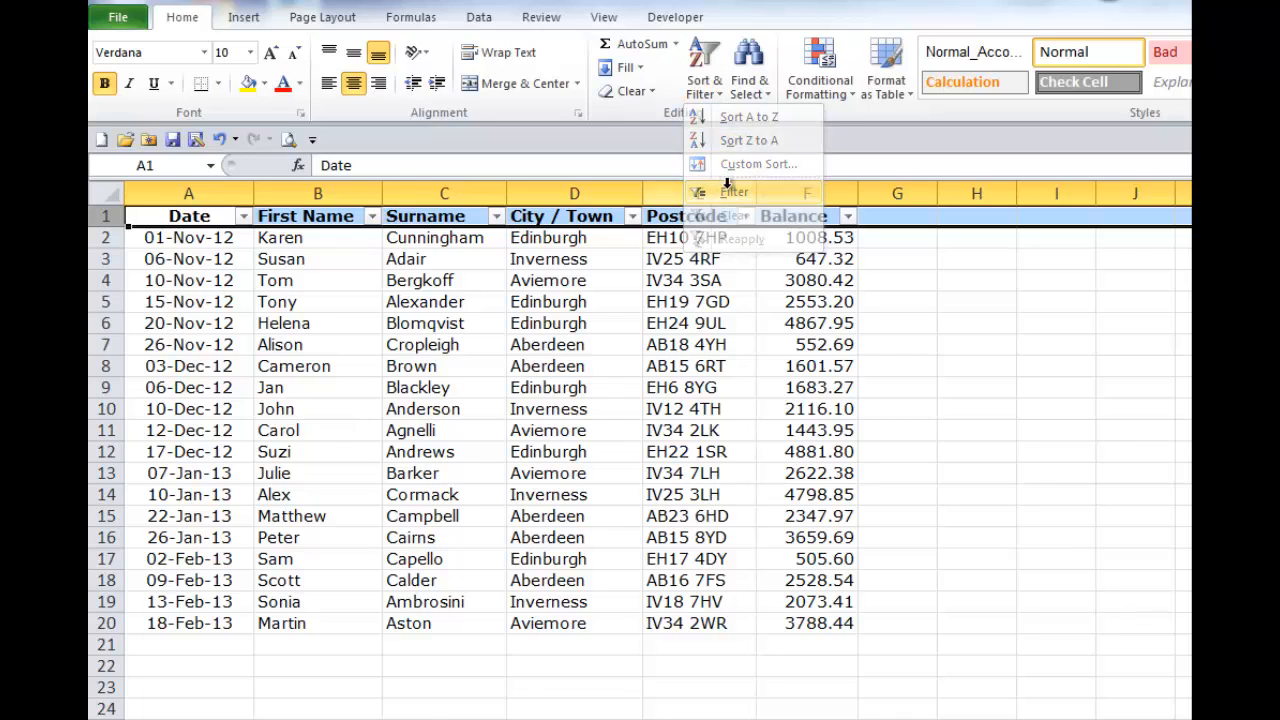
# Step: Turn filtering off for the list from a cell in the Surname column
pyautogui.click(455, 409)
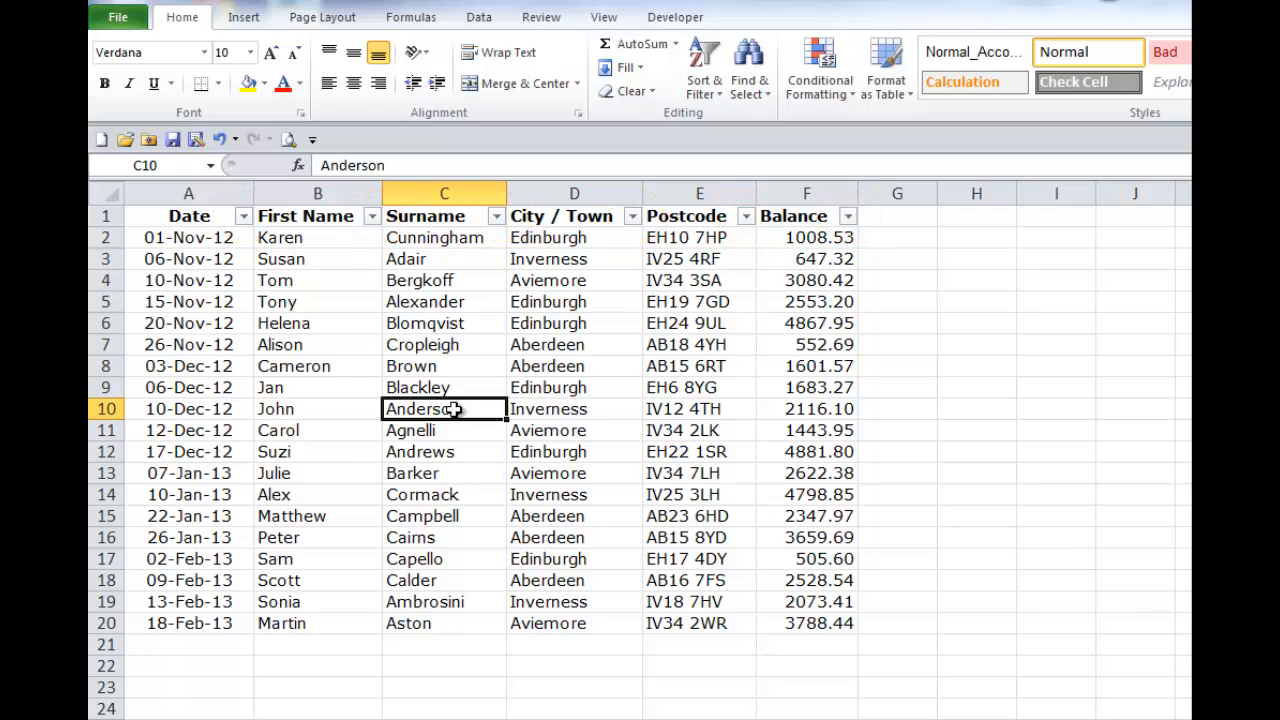
pyautogui.click(713, 95)
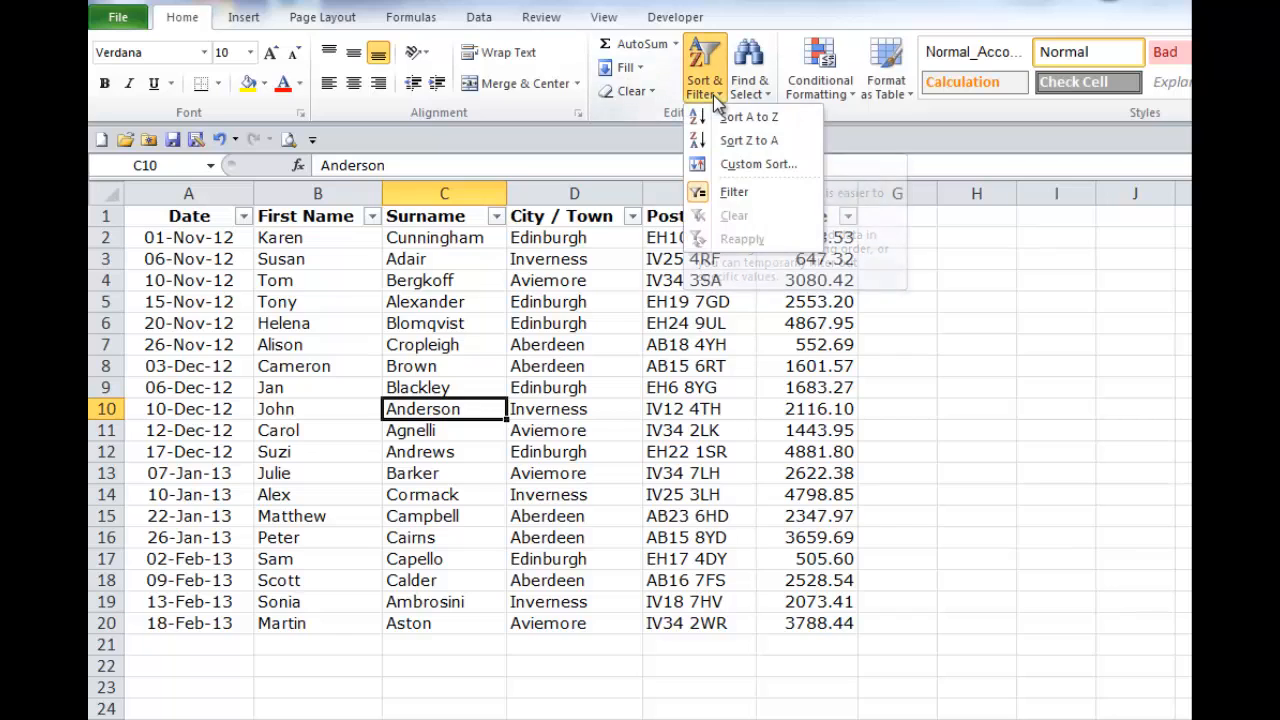
pyautogui.click(703, 193)
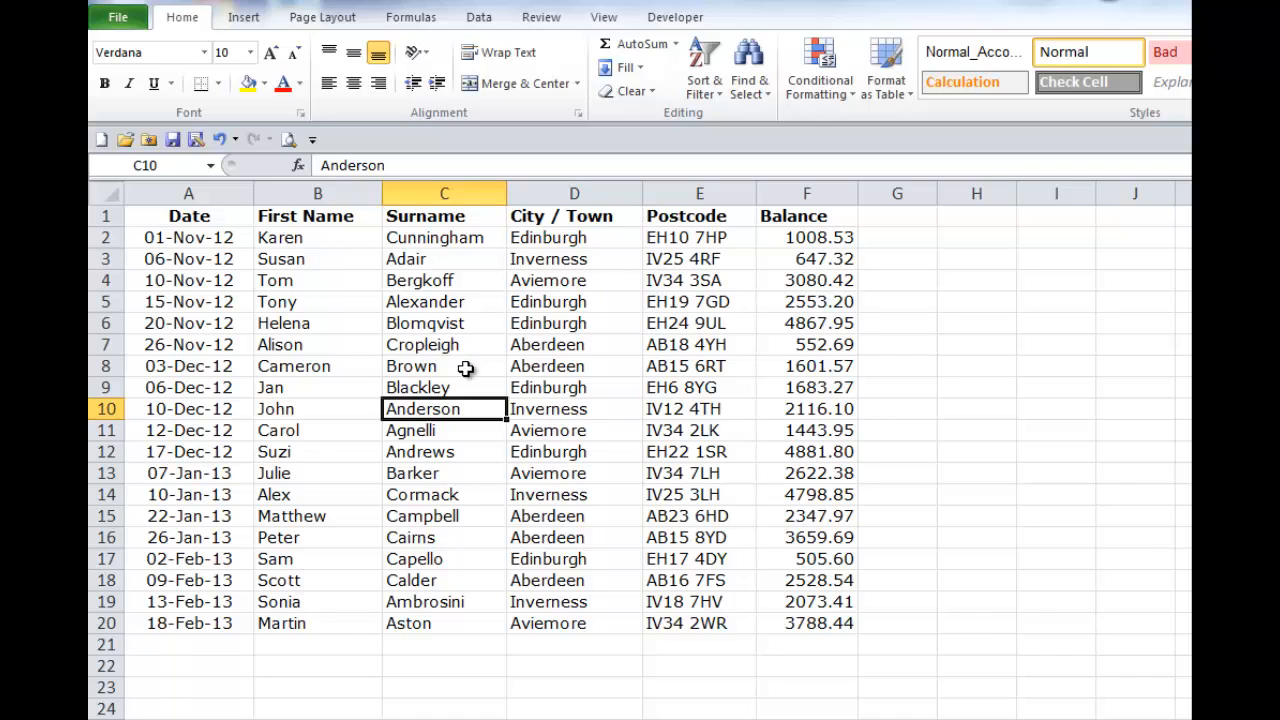
# Step: Turn filtering on with only the First Name heading cell selected, and turn it off again
pyautogui.click(311, 217)
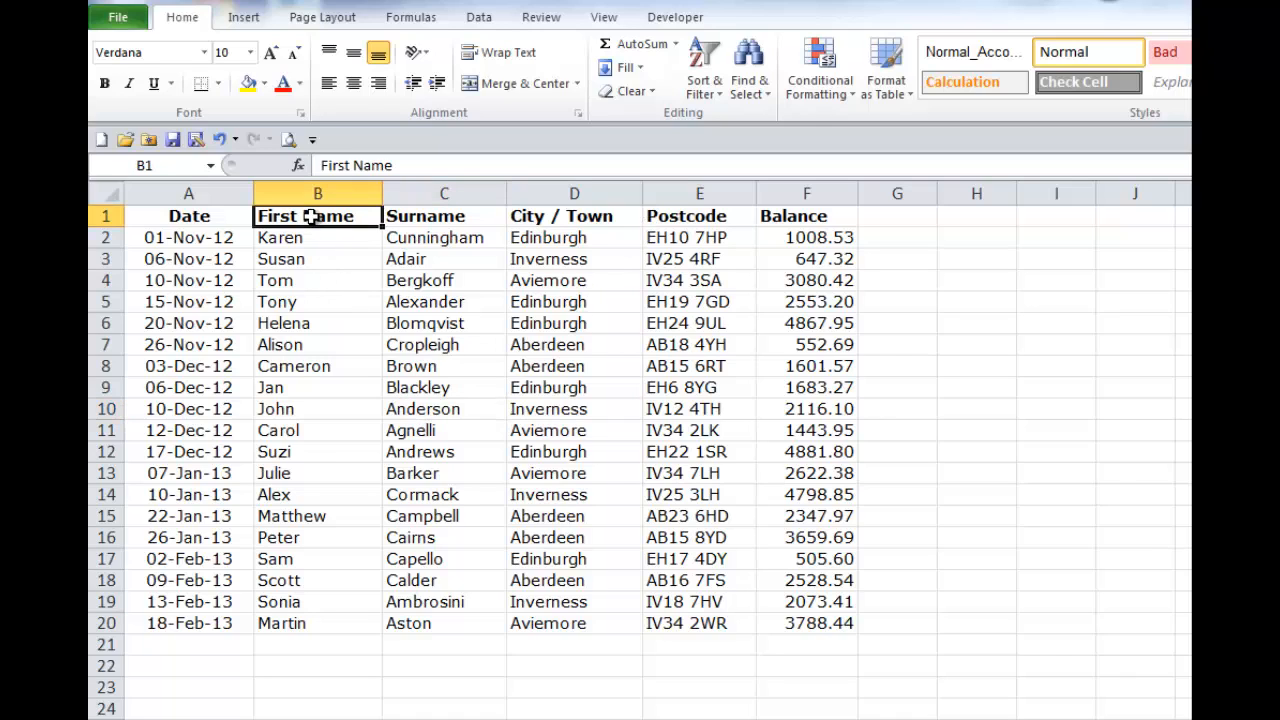
pyautogui.click(707, 90)
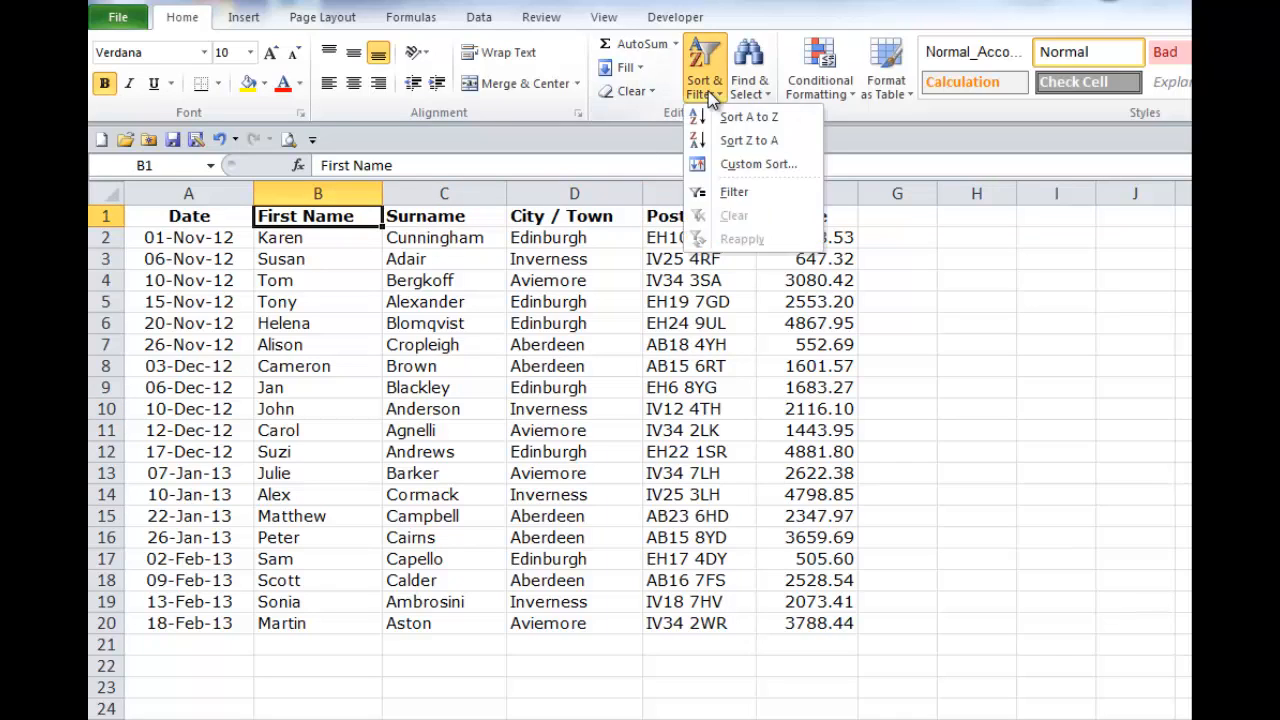
pyautogui.click(734, 191)
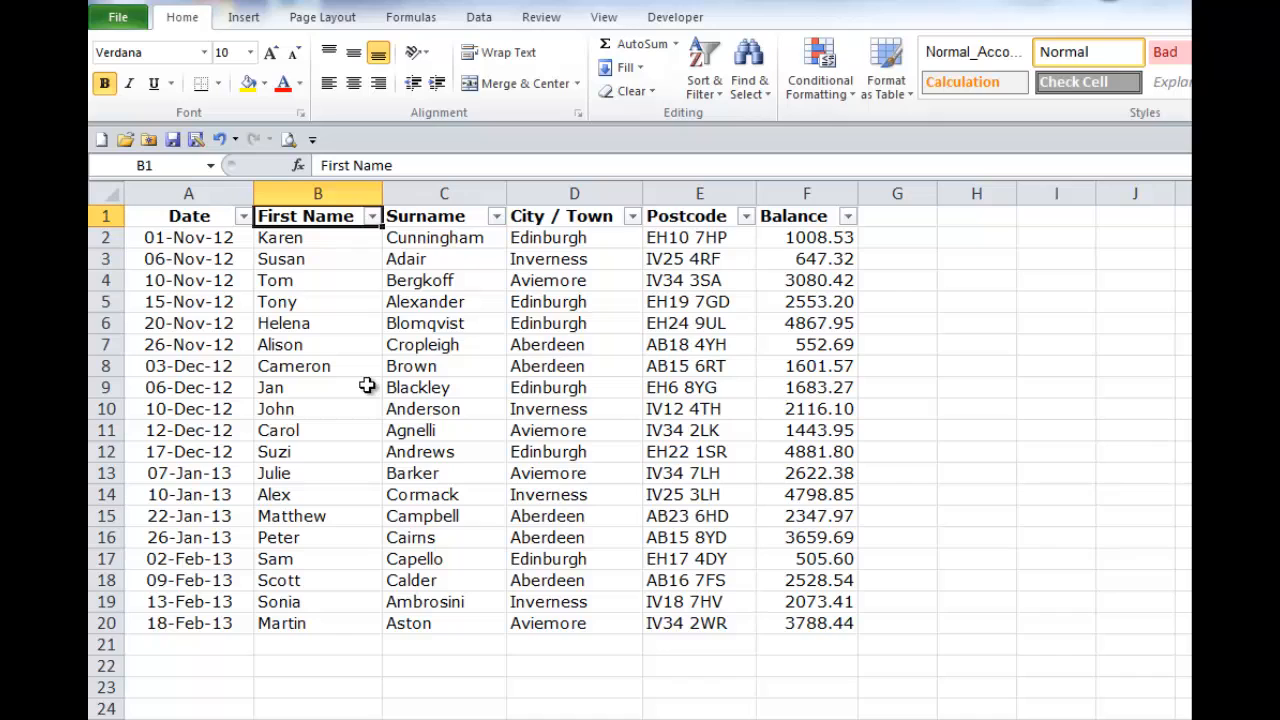
pyautogui.click(718, 95)
pyautogui.click(706, 190)
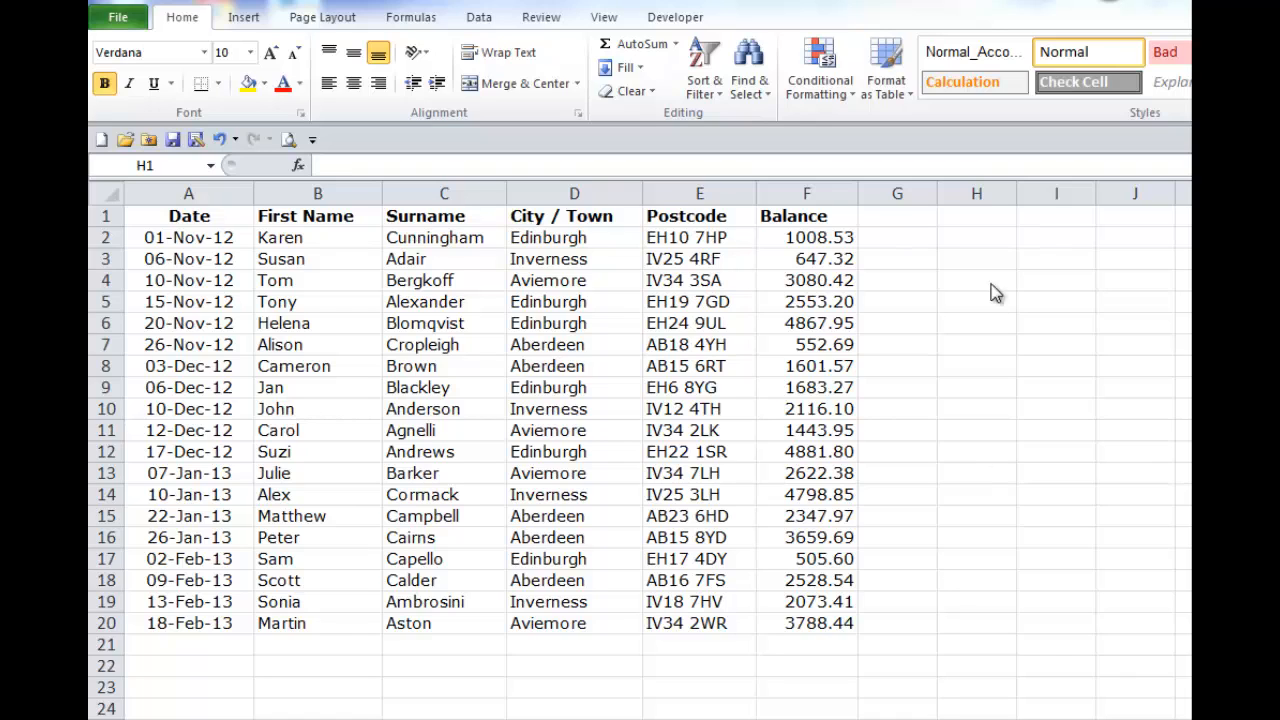
# Step: Enter the heading "User Id" in cell H1, leaving column G blank
pyautogui.click(976, 218)
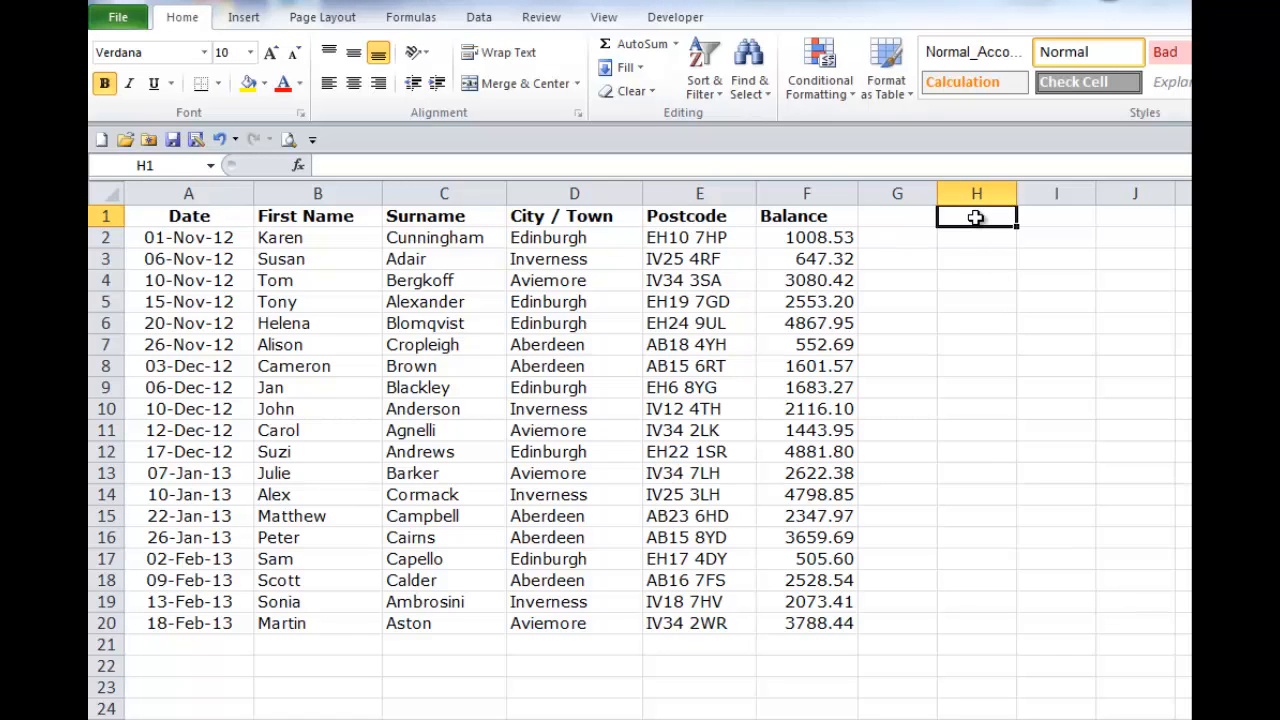
pyautogui.write('User')
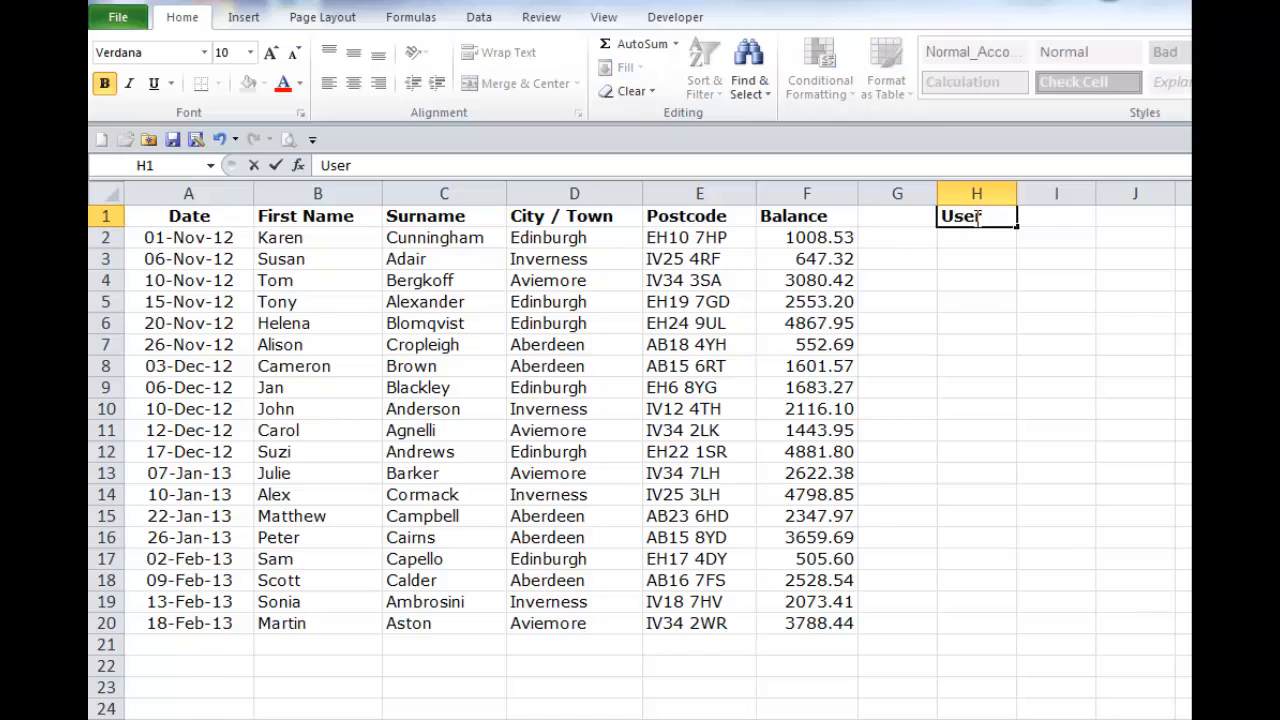
pyautogui.write(' Id')
pyautogui.press('Tab')
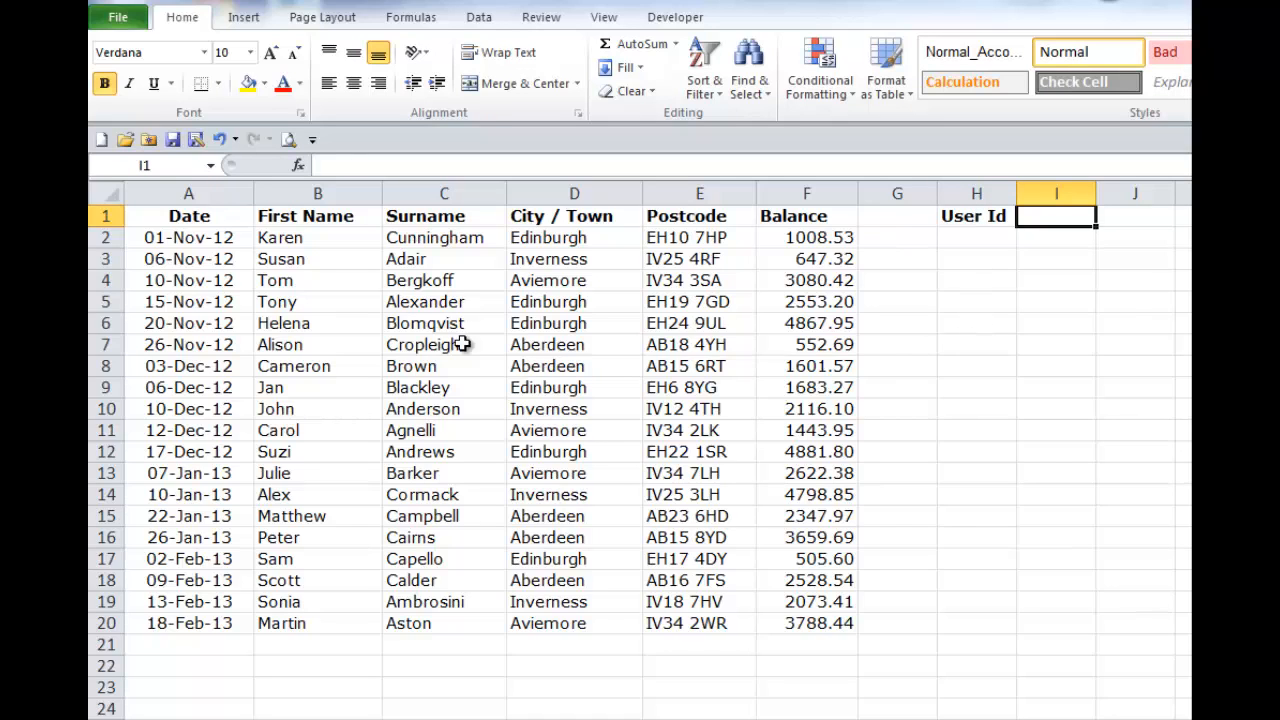
# Step: Turn on filtering from the First Name heading cell alone, with the separate User Id heading in place
pyautogui.click(333, 216)
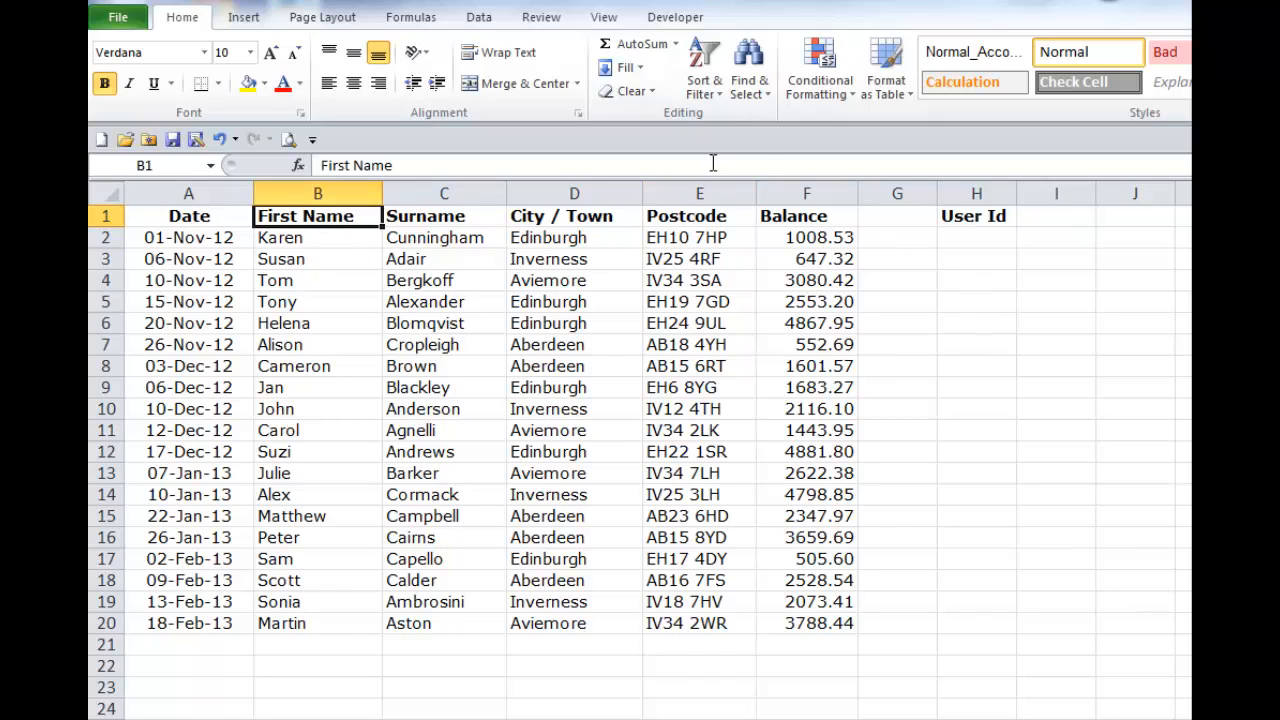
pyautogui.click(724, 100)
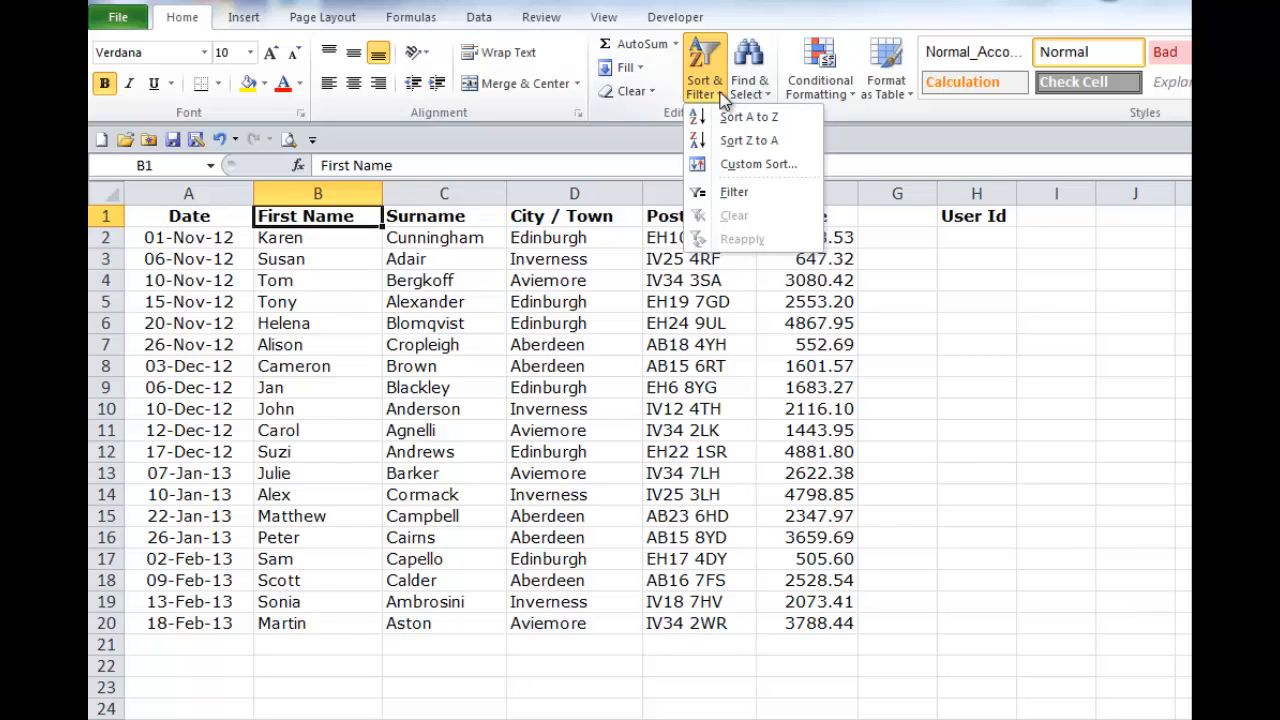
pyautogui.click(718, 191)
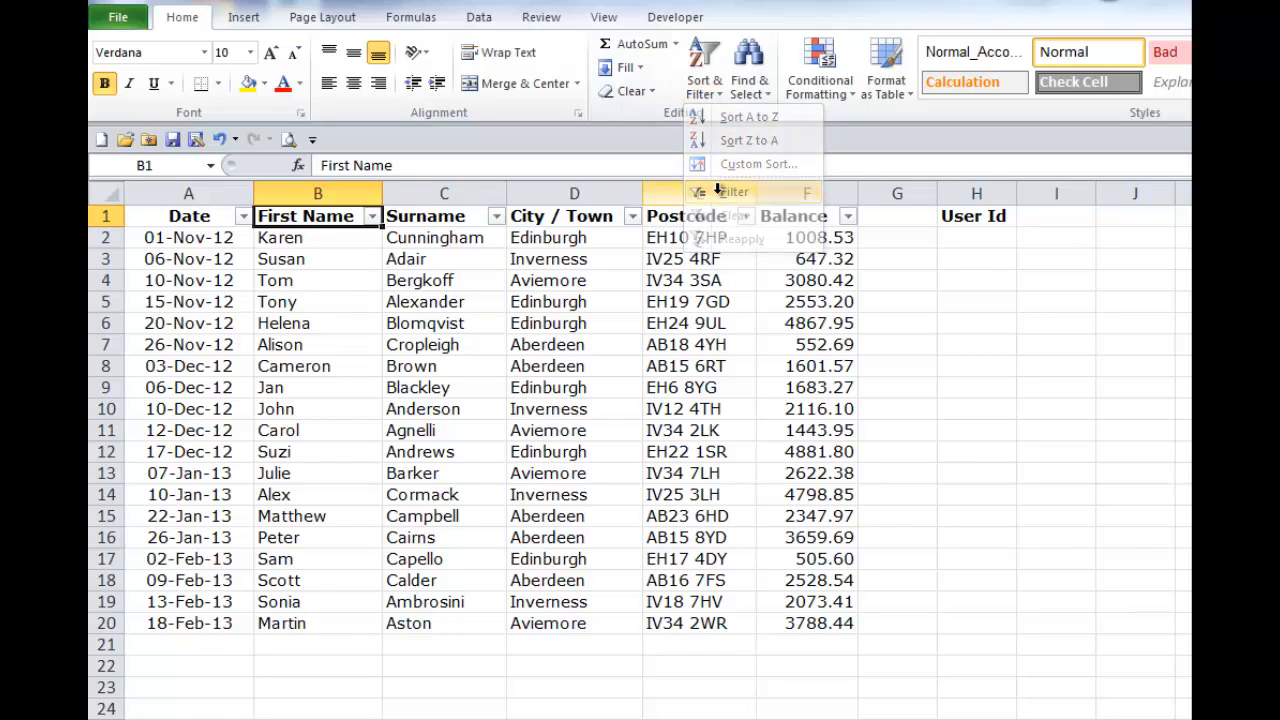
# Step: Remove the filter from the list with a Postcode cell selected
pyautogui.click(648, 395)
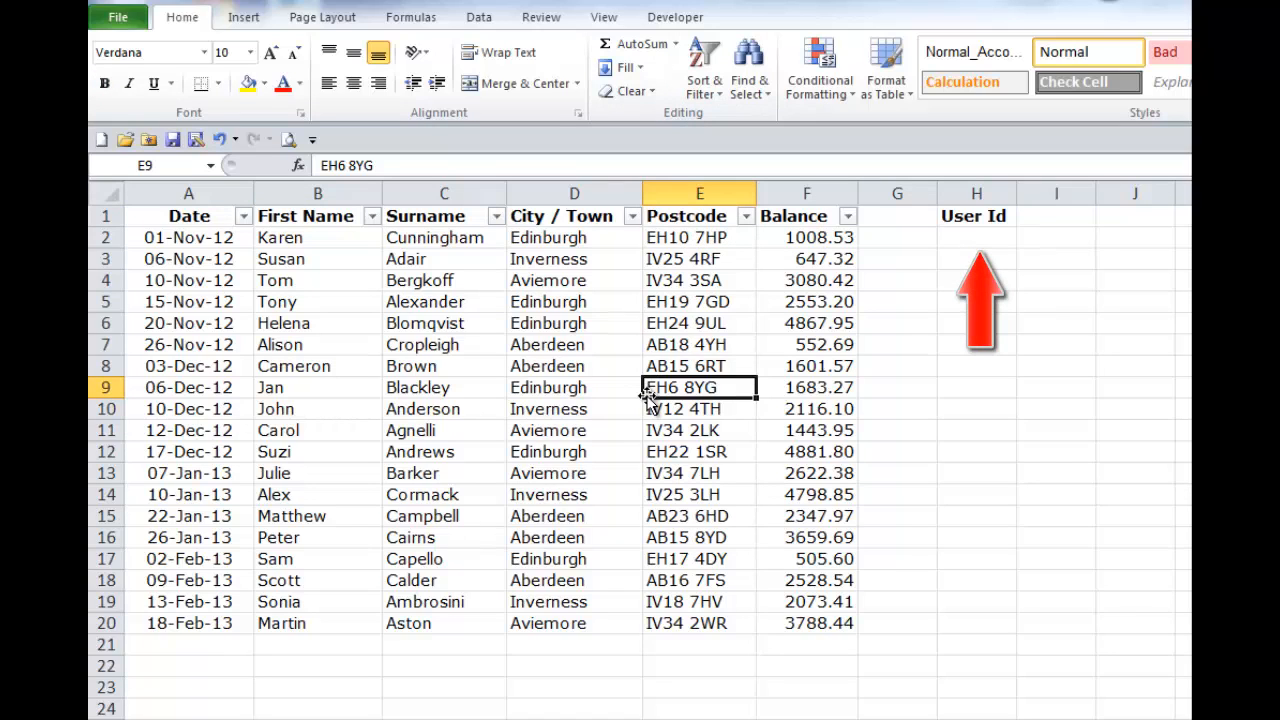
pyautogui.click(707, 91)
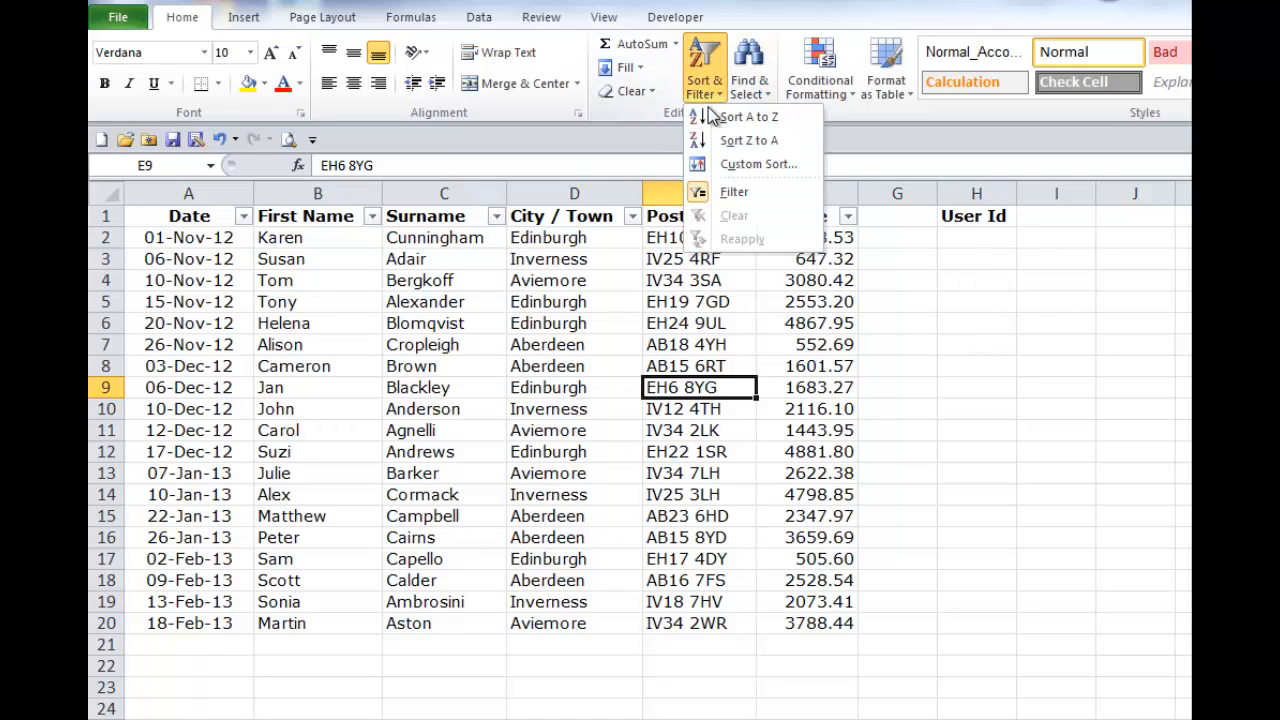
pyautogui.click(697, 193)
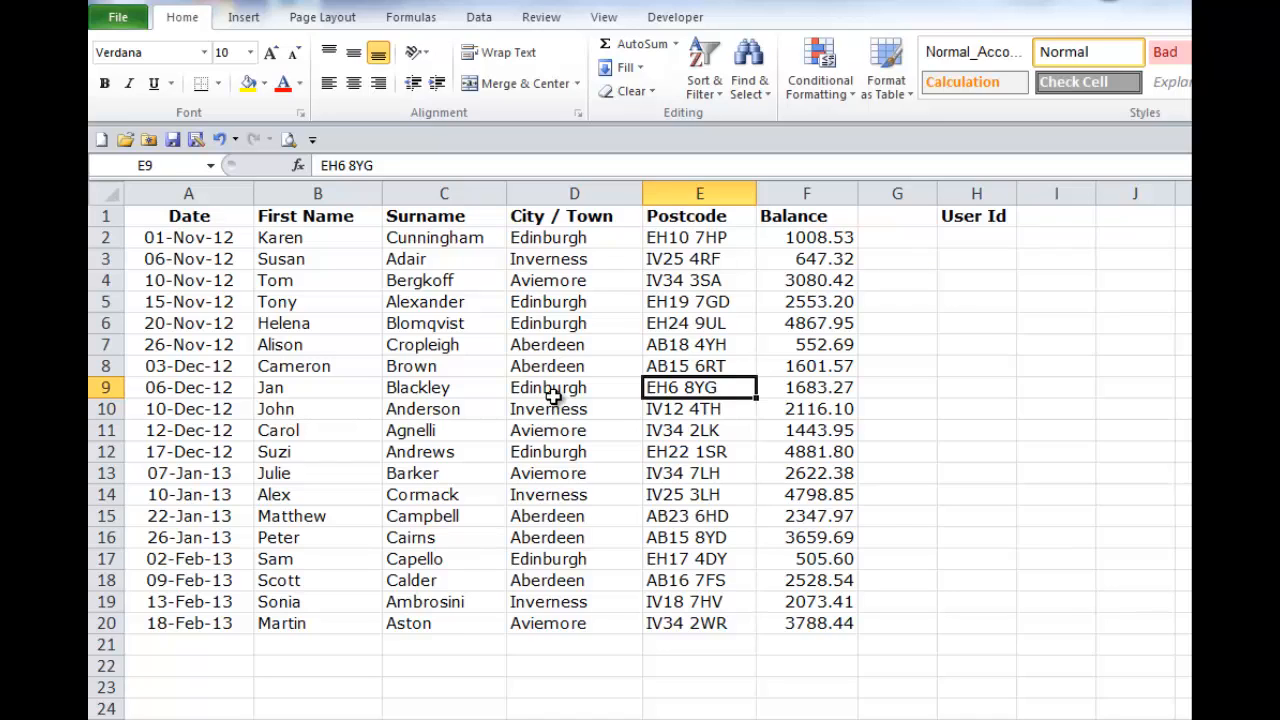
# Step: Turn on filtering for the entire row 1, including User Id, and widen column H slightly
pyautogui.click(104, 216)
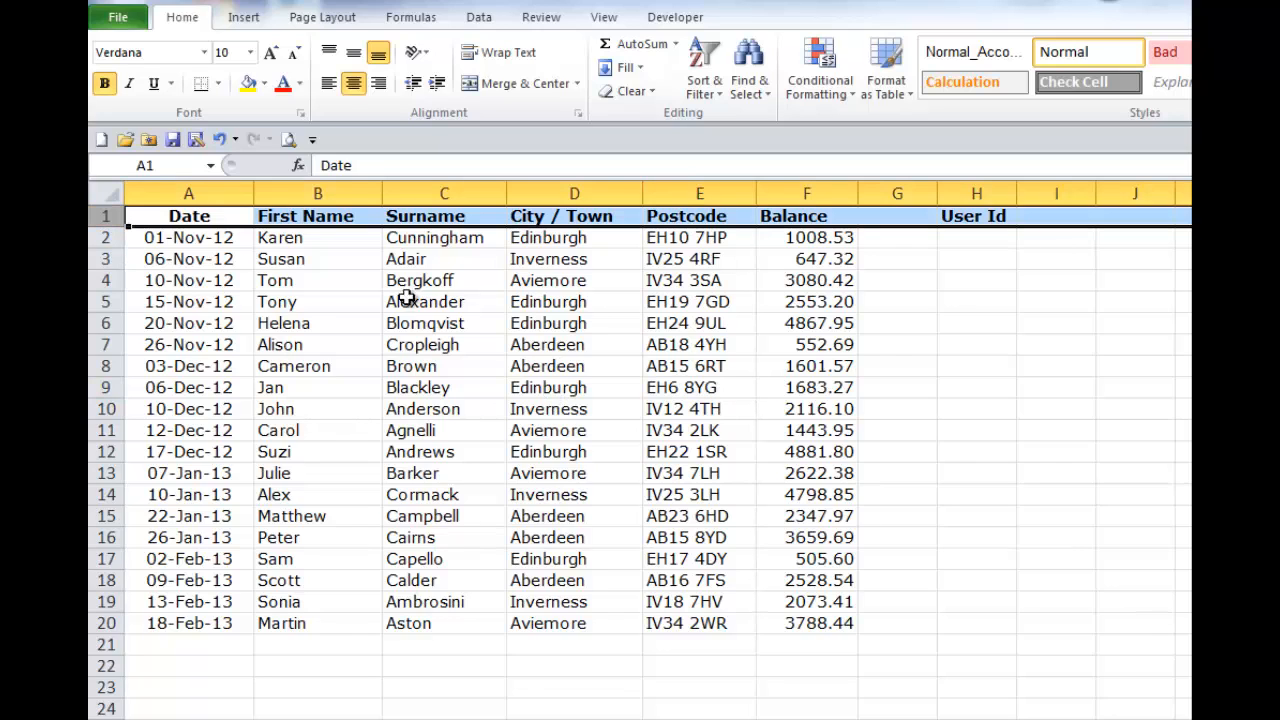
pyautogui.click(714, 93)
pyautogui.click(715, 188)
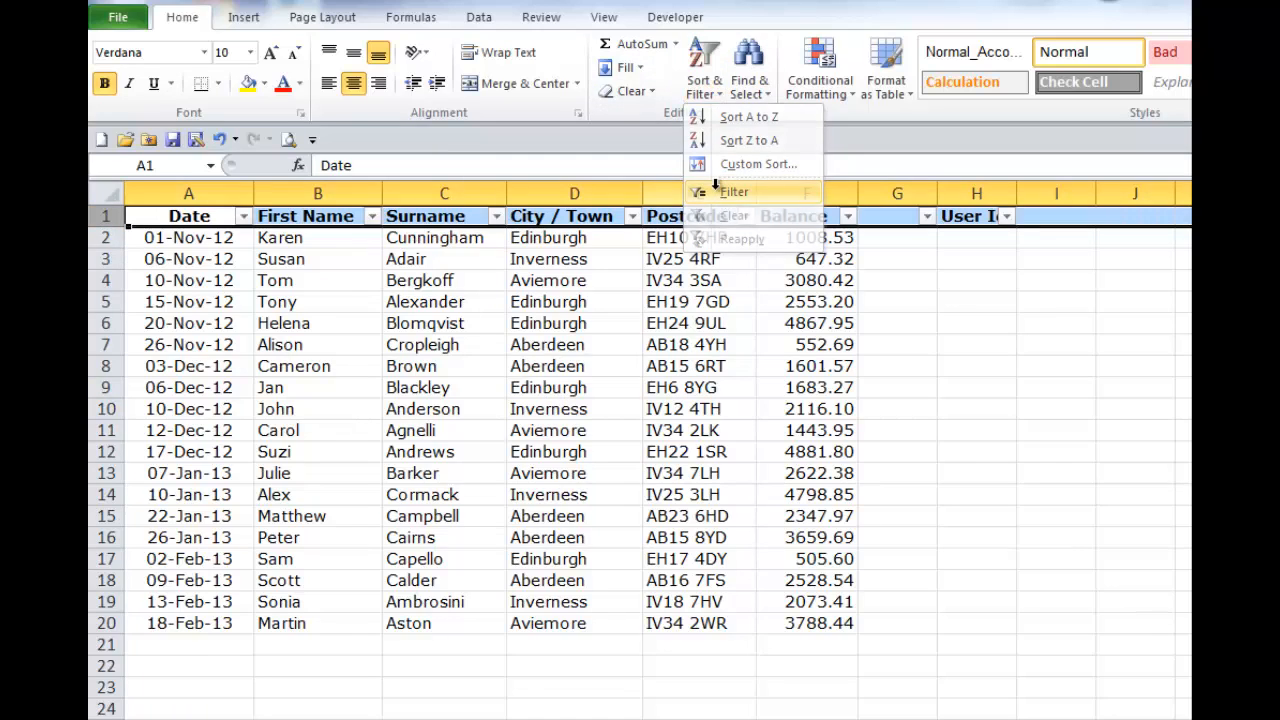
pyautogui.click(629, 371)
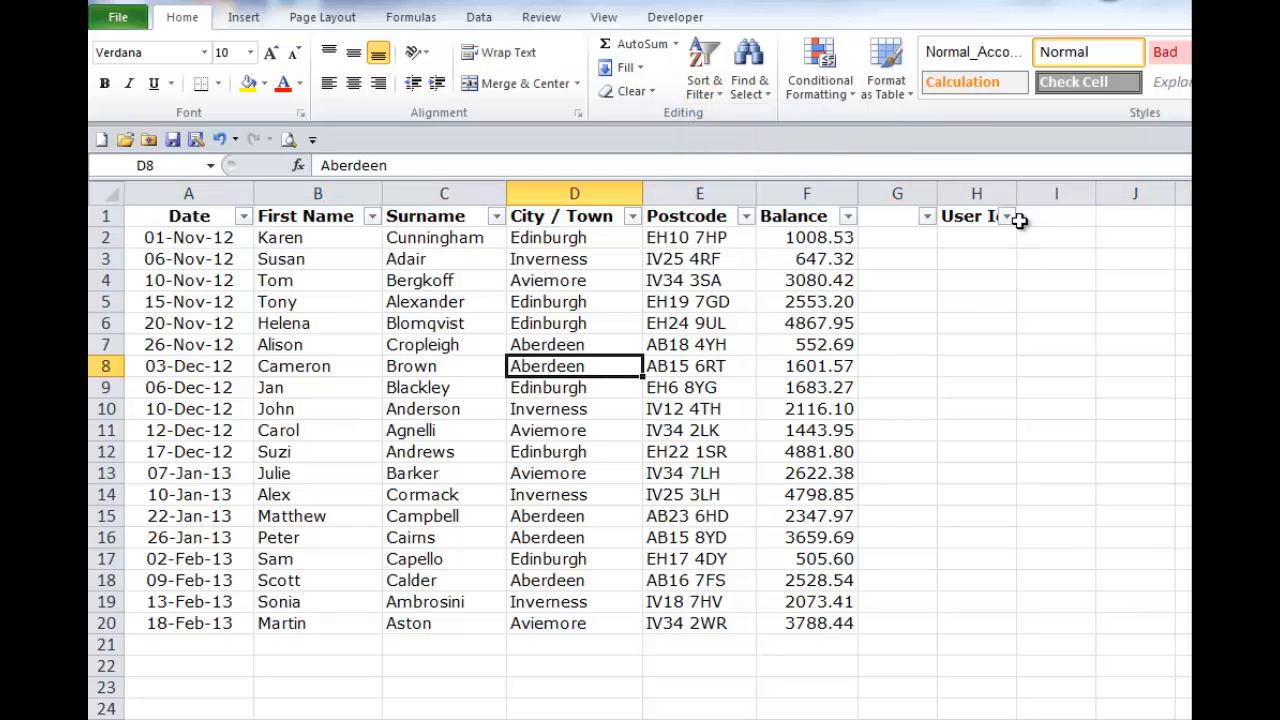
pyautogui.moveTo(1017, 192); pyautogui.dragTo(1037, 192)
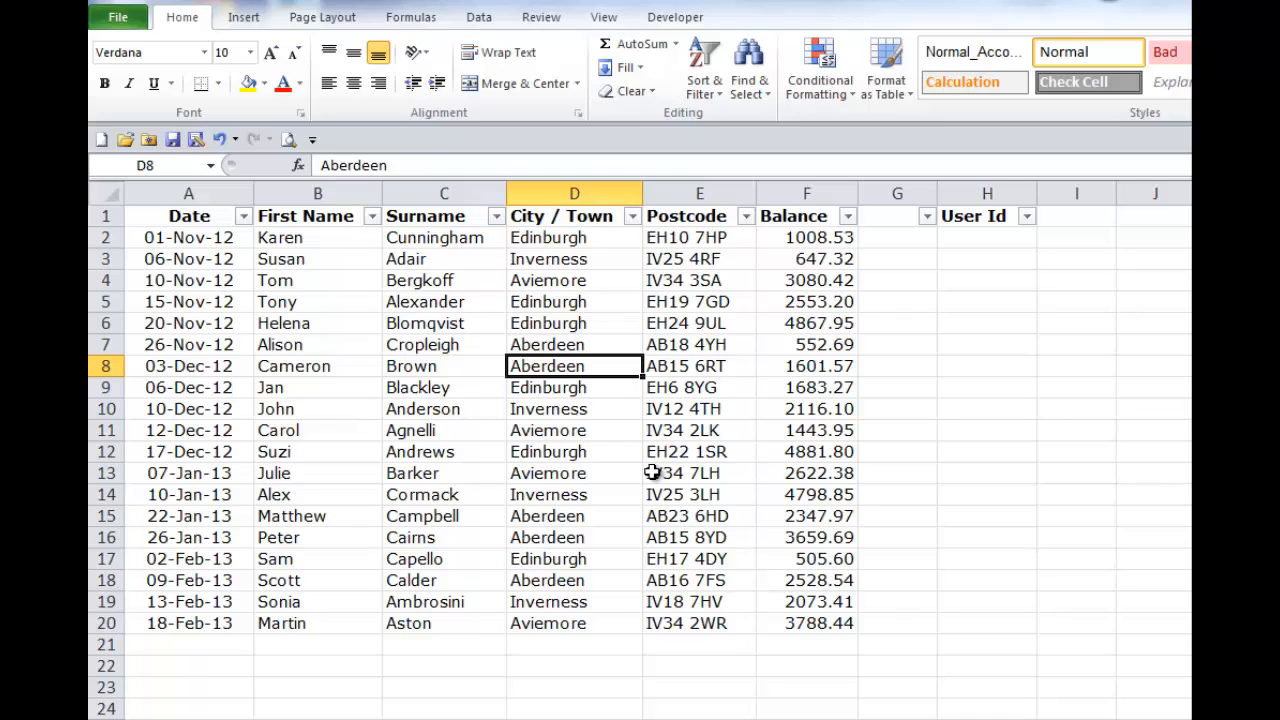
# Step: Filter the City / Town column to show only the Edinburgh records
pyautogui.click(632, 216)
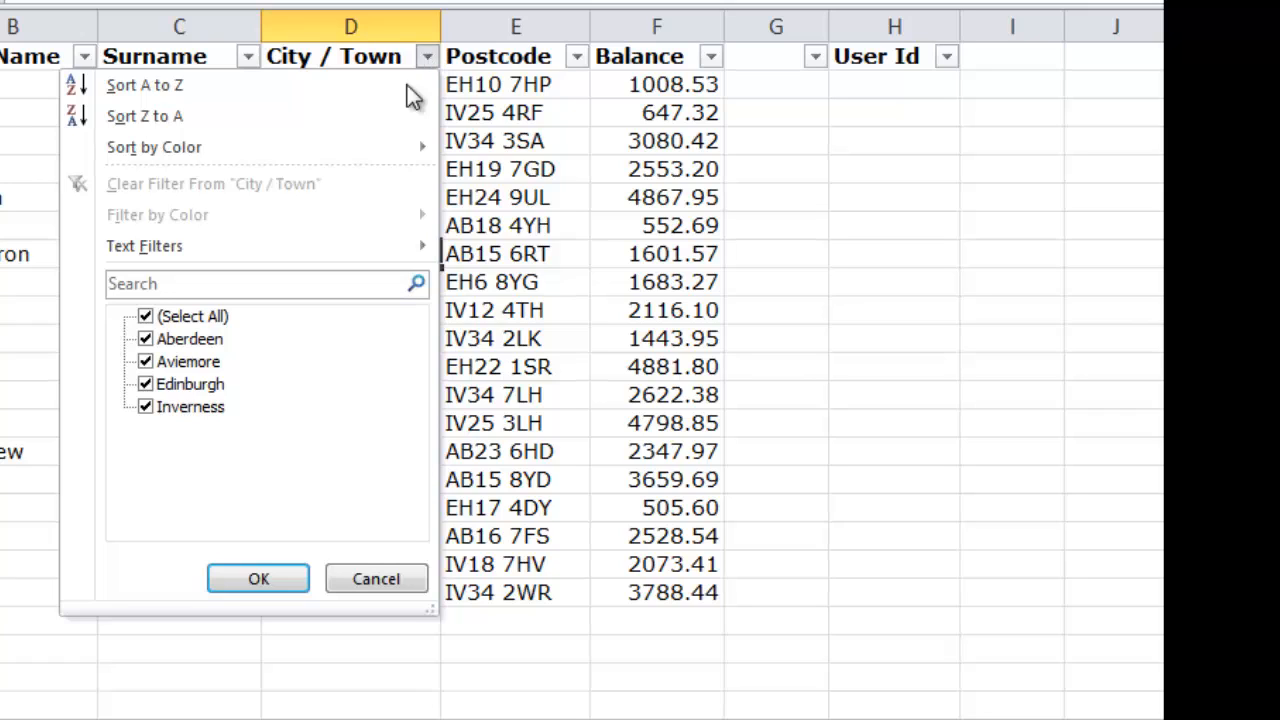
pyautogui.click(146, 318)
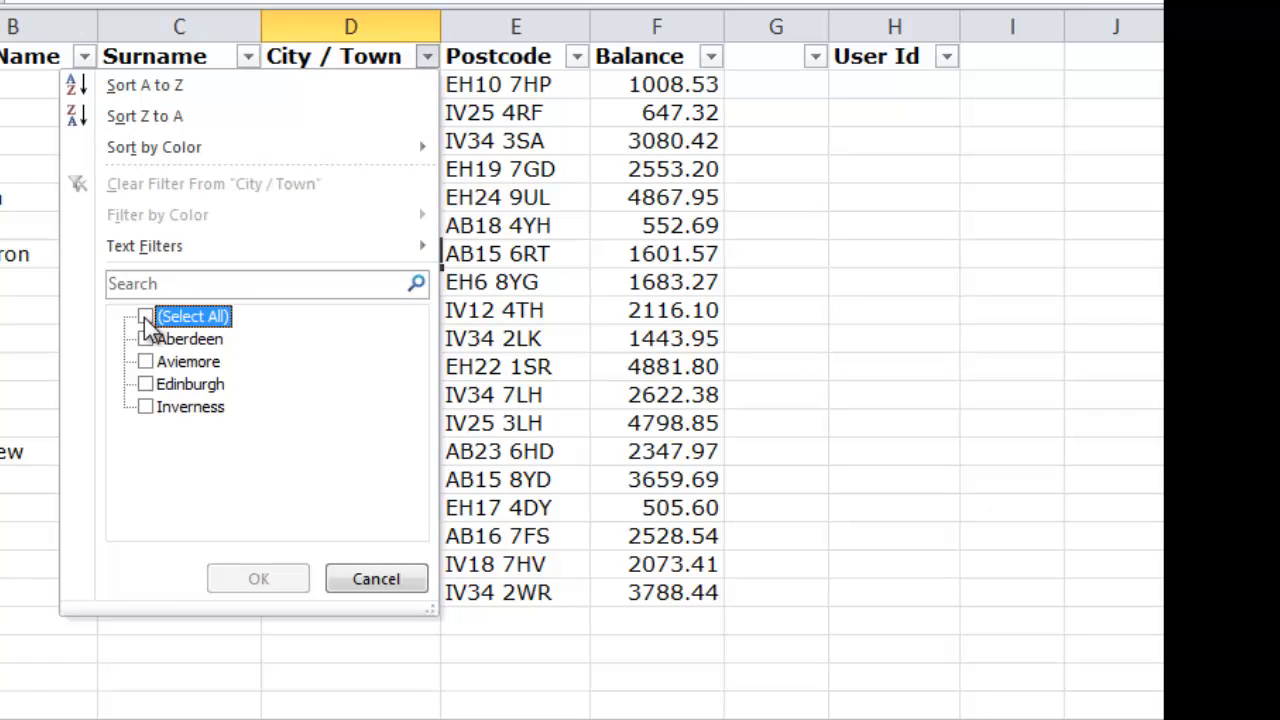
pyautogui.click(146, 385)
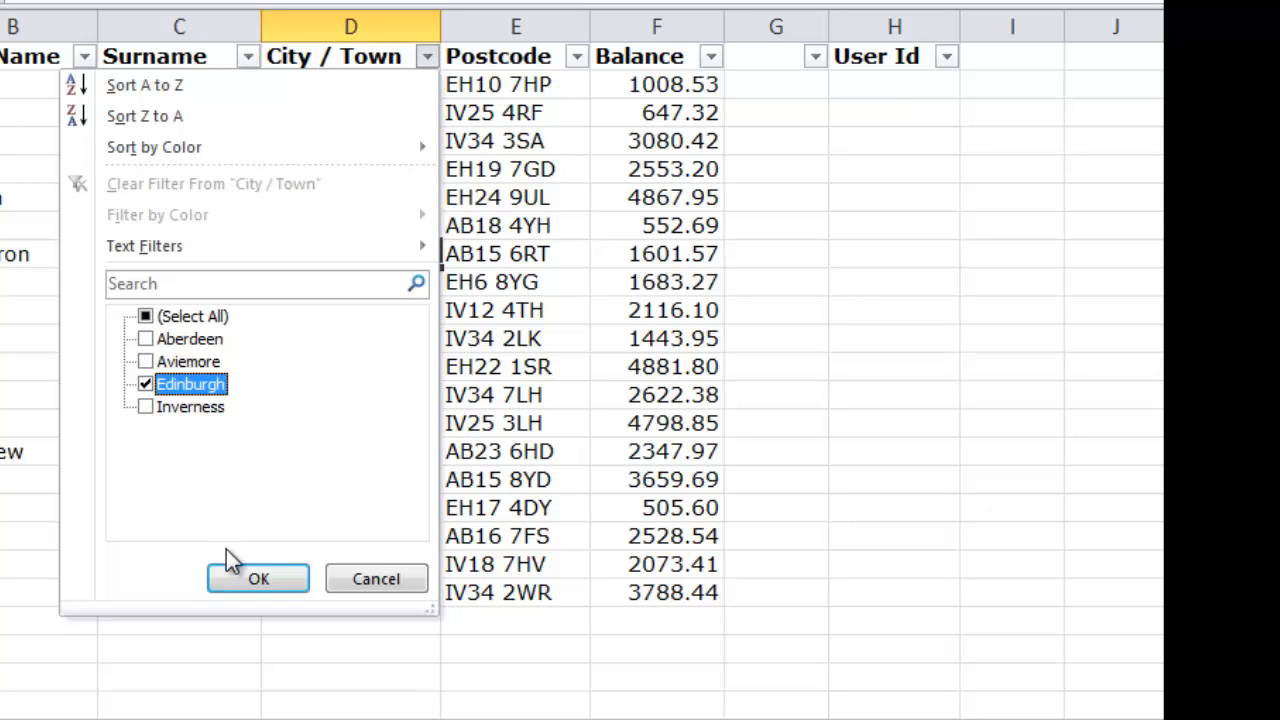
pyautogui.click(243, 582)
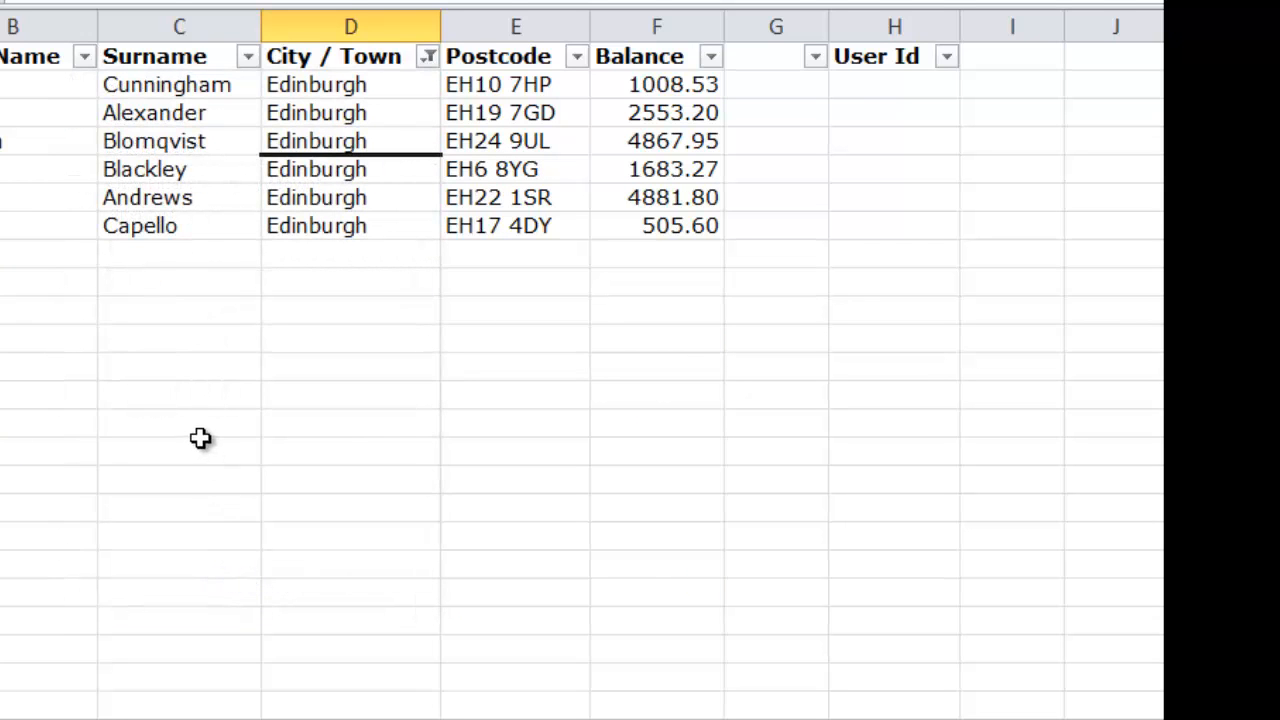
pyautogui.click(200, 450)
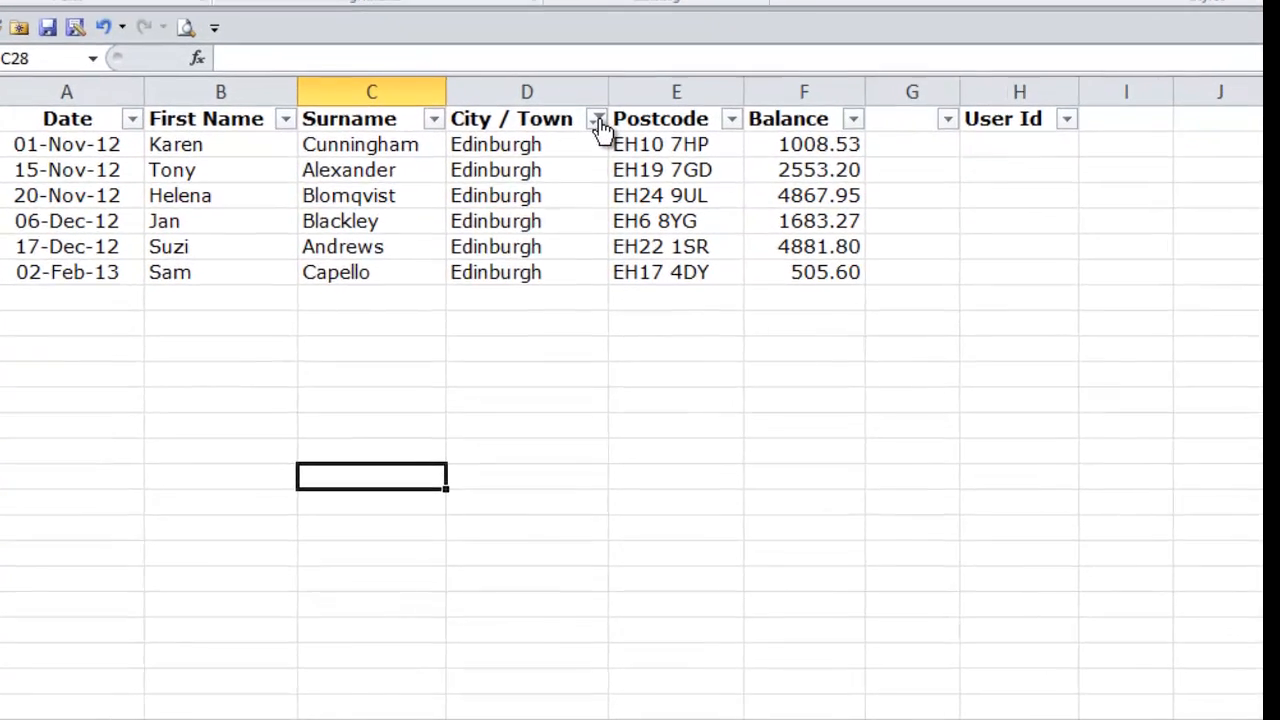
# Step: Change the City / Town filter to show only Inverness instead of Edinburgh
pyautogui.click(603, 216)
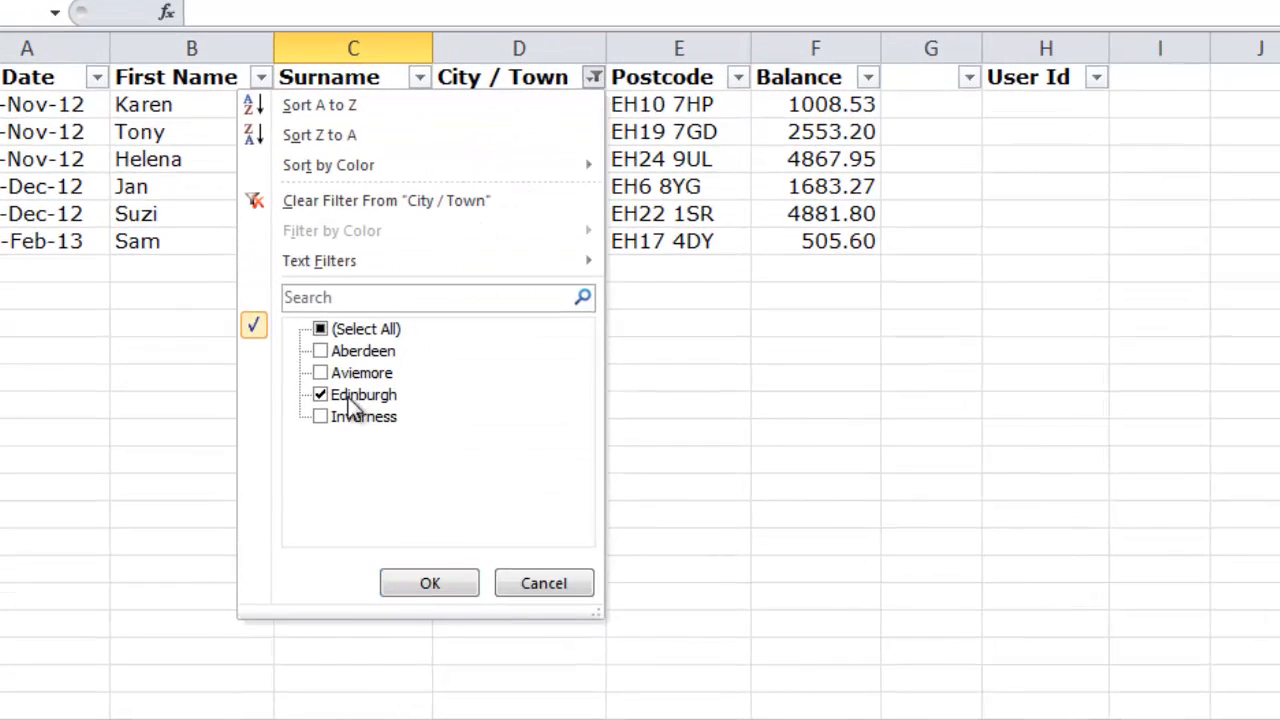
pyautogui.click(321, 417)
pyautogui.click(321, 395)
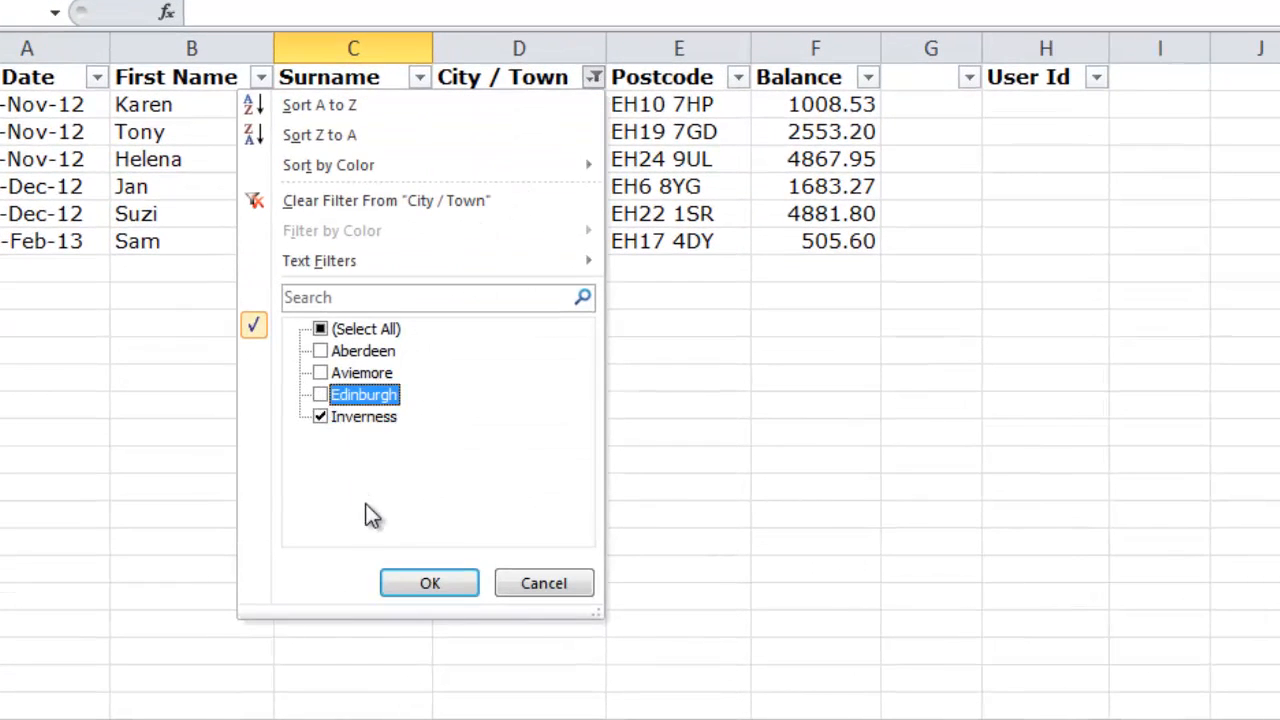
pyautogui.click(420, 585)
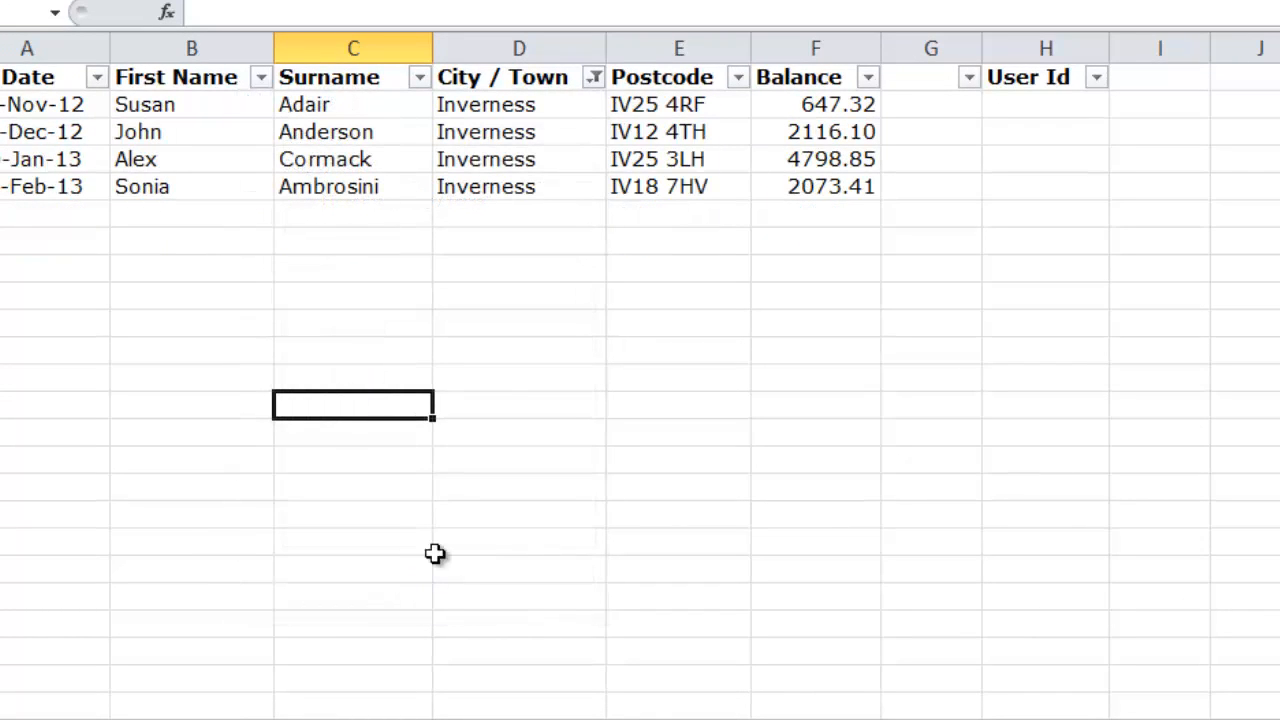
# Step: Reset the City / Town filter to select all towns and show every record
pyautogui.click(594, 77)
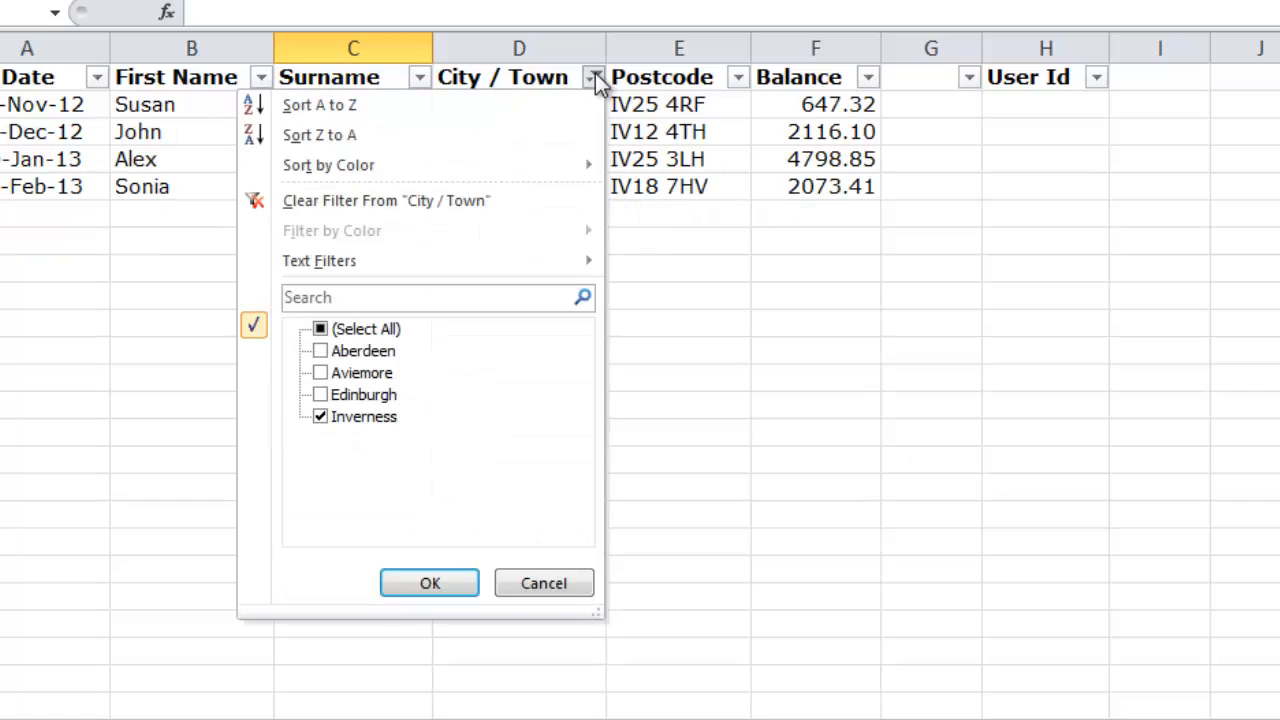
pyautogui.click(321, 329)
pyautogui.click(430, 584)
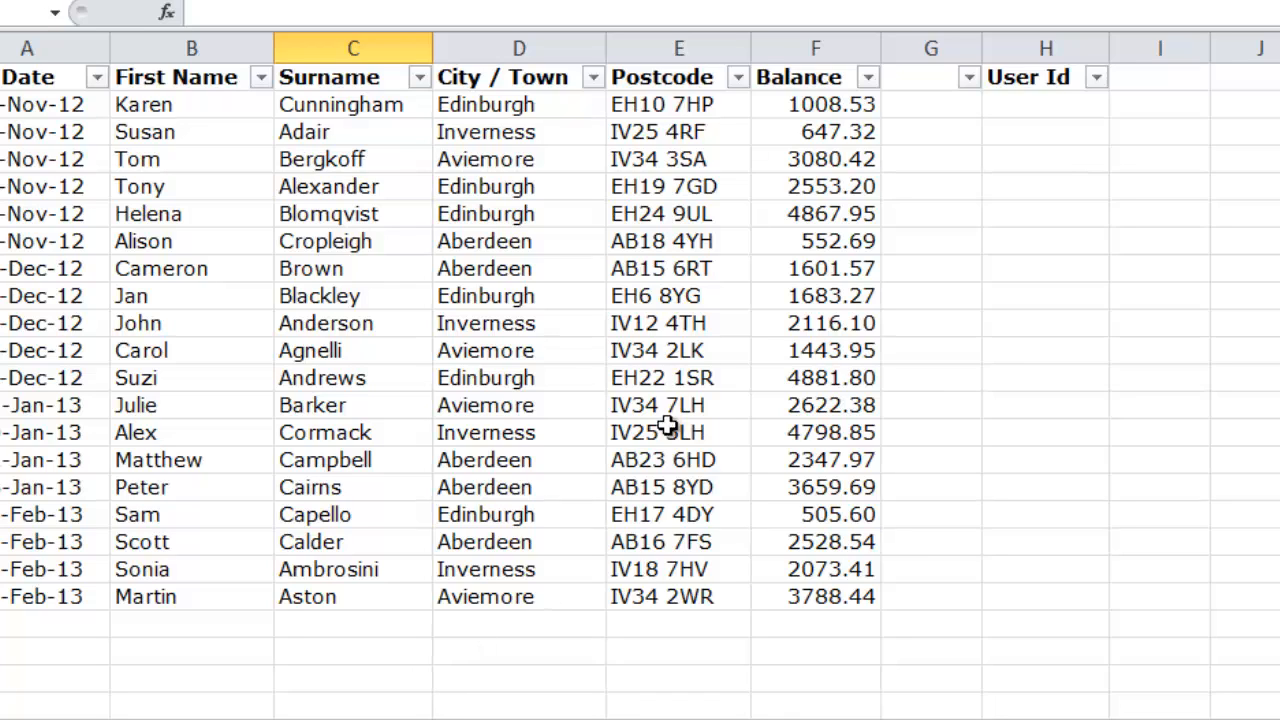
# Step: Filter the Postcode column with a text filter to show only postcodes that begin with IV
pyautogui.click(739, 79)
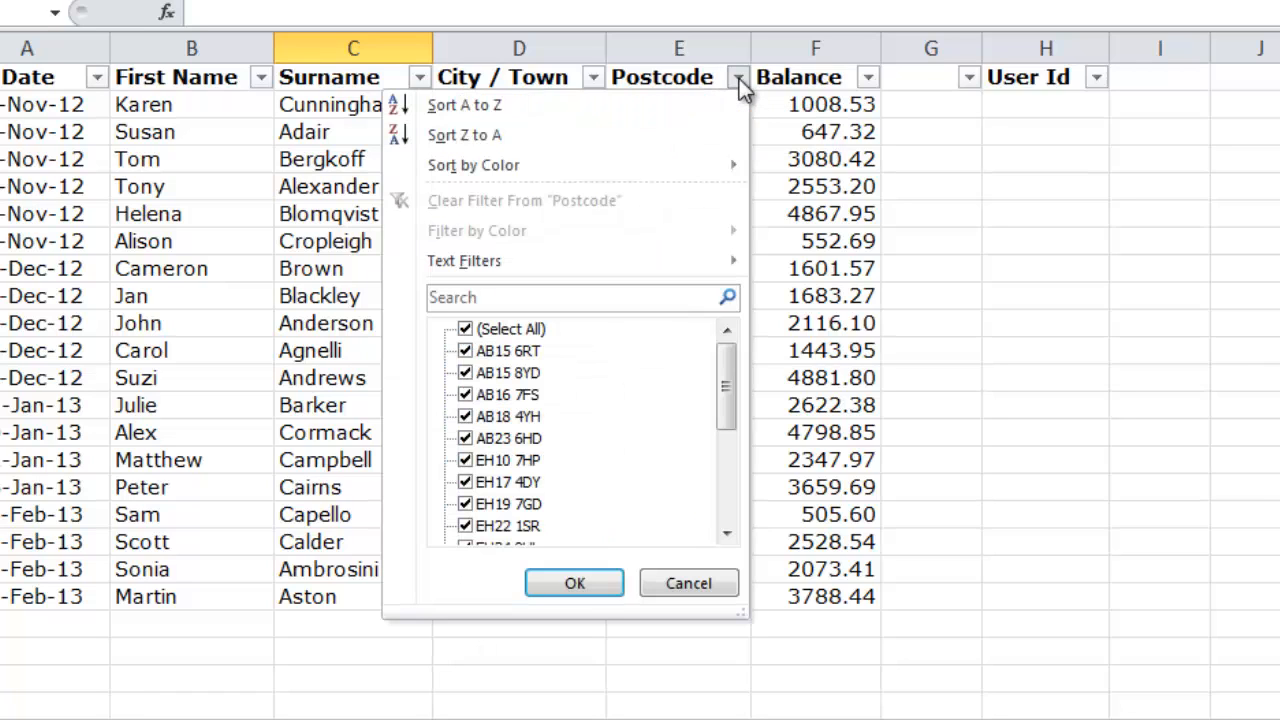
pyautogui.moveTo(727, 370)
pyautogui.mouseDown()
pyautogui.moveTo(729, 430)
pyautogui.moveTo(729, 374)
pyautogui.mouseUp()
pyautogui.moveTo(610, 264)
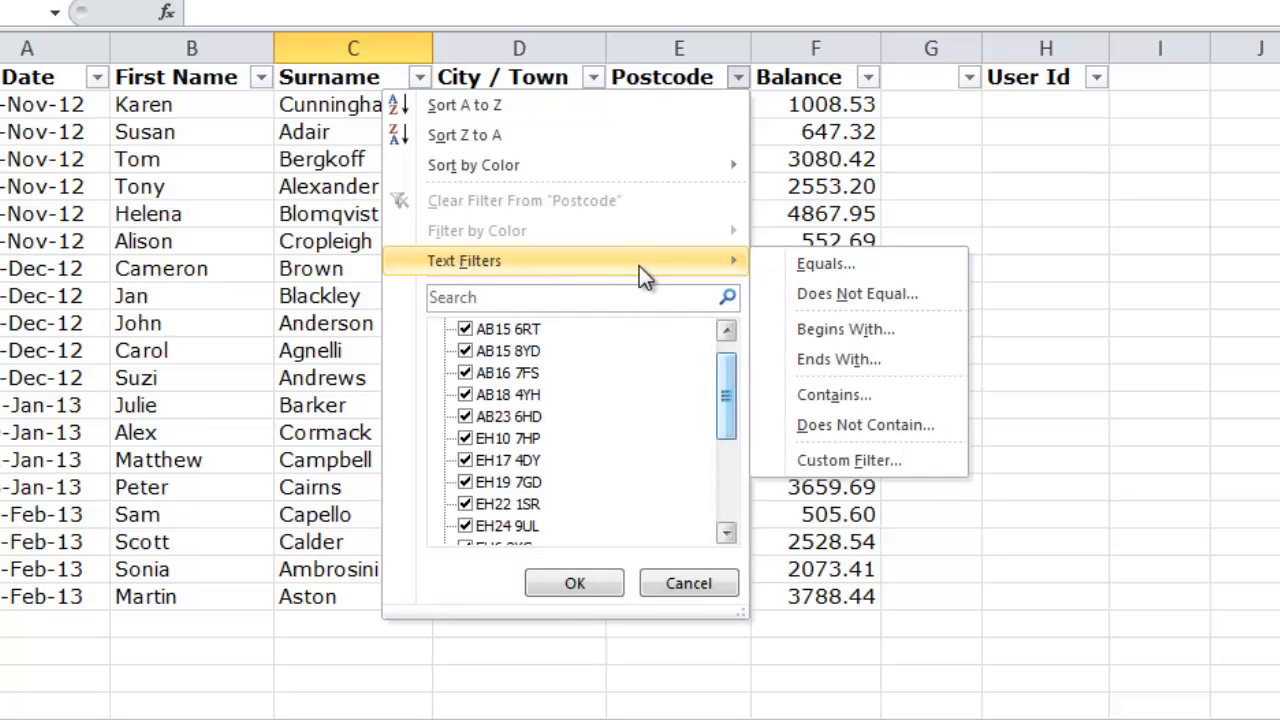
pyautogui.click(915, 340)
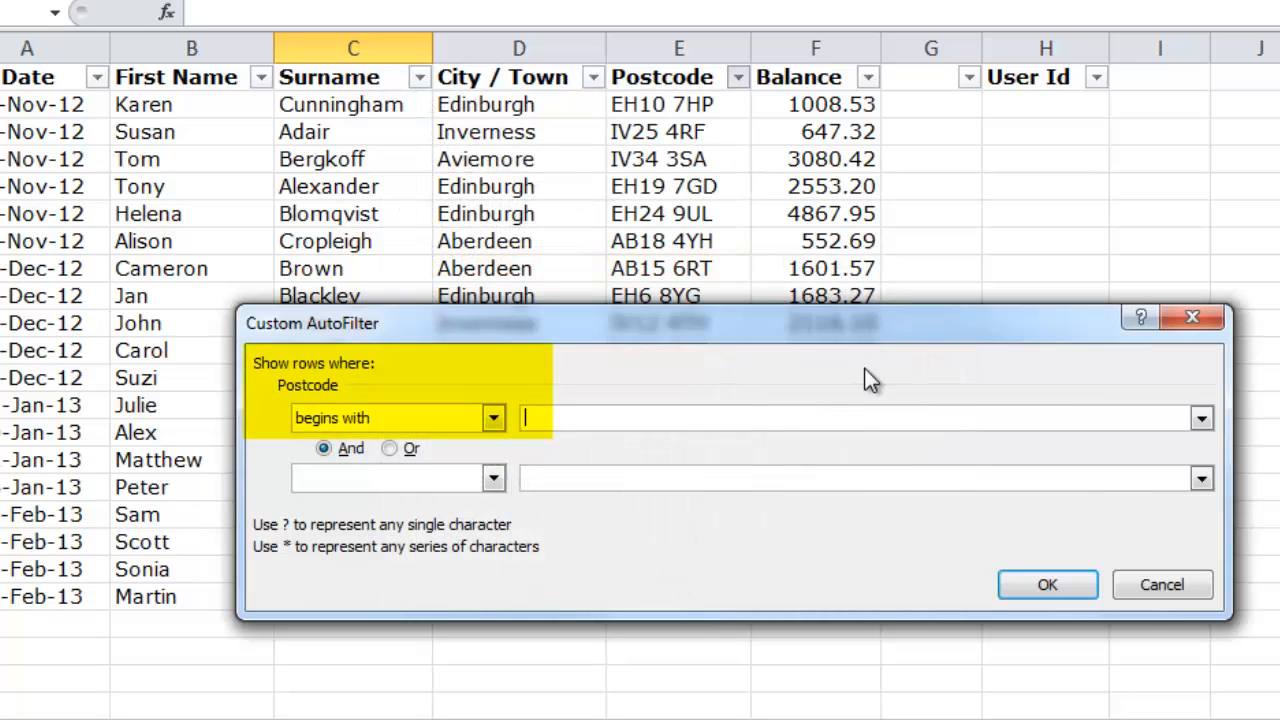
pyautogui.write('IV')
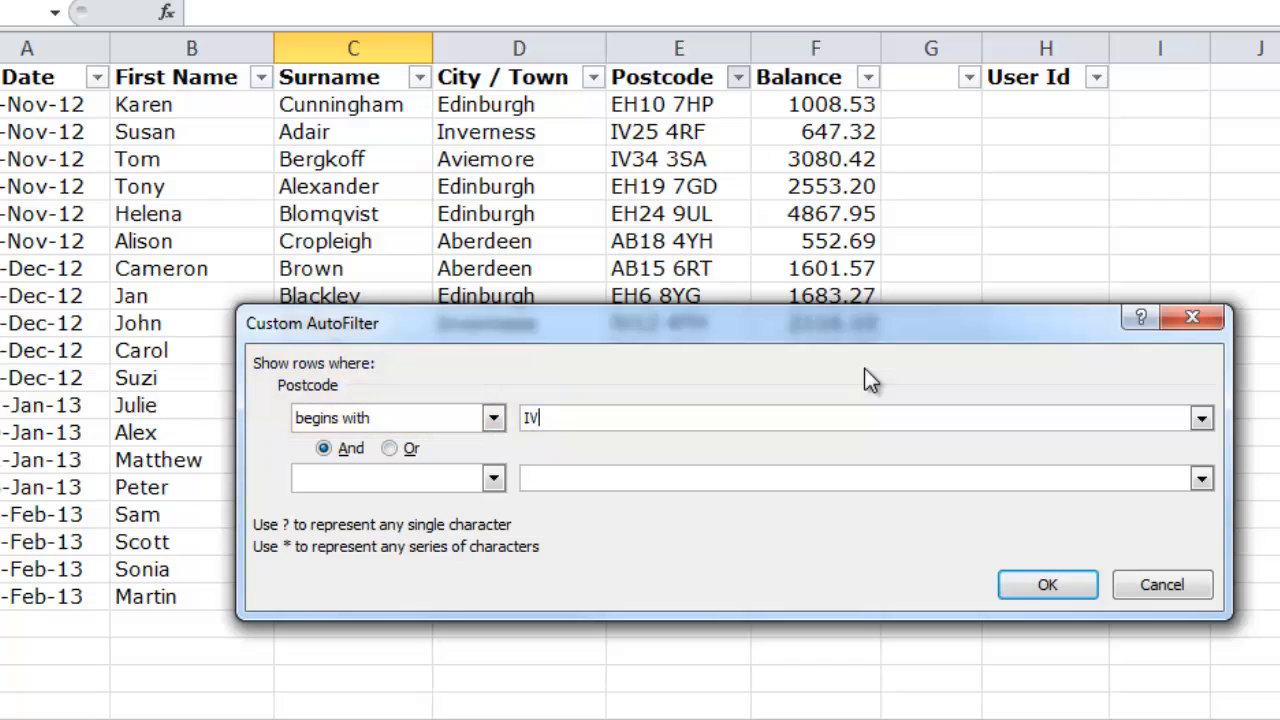
pyautogui.click(1024, 589)
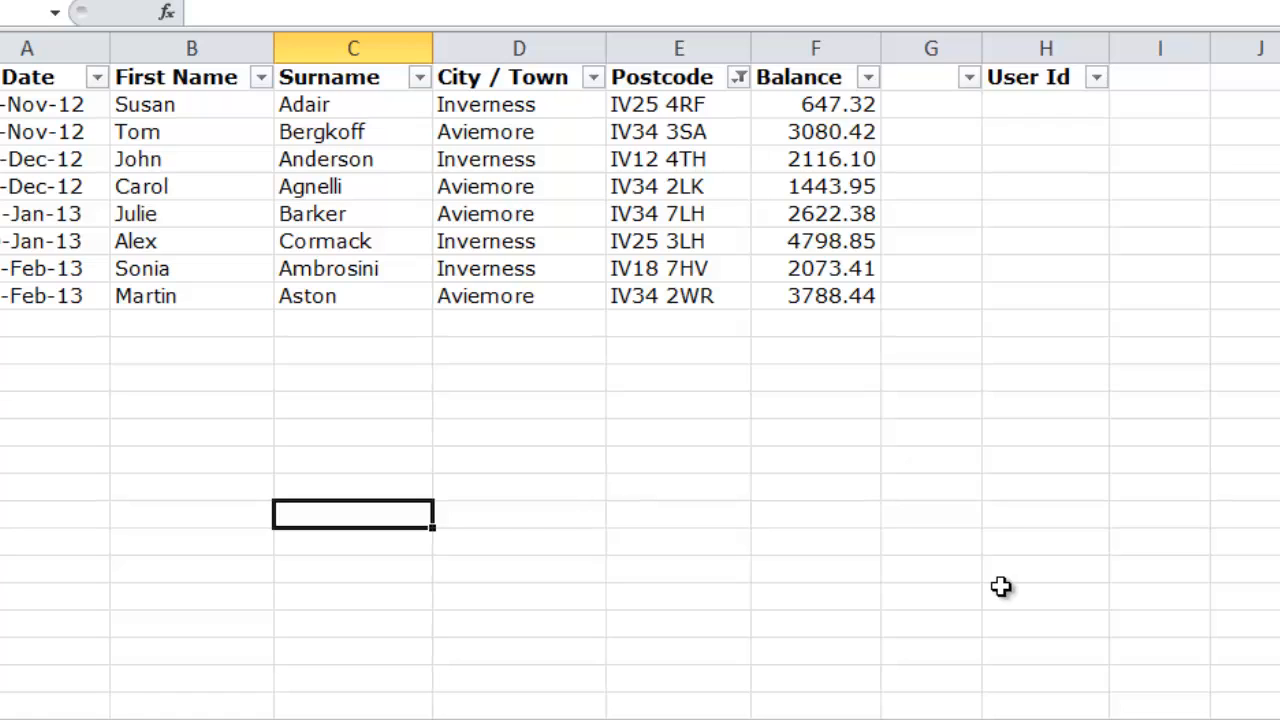
# Step: Narrow the filtered list further by showing only Aviemore in the City / Town column
pyautogui.click(594, 78)
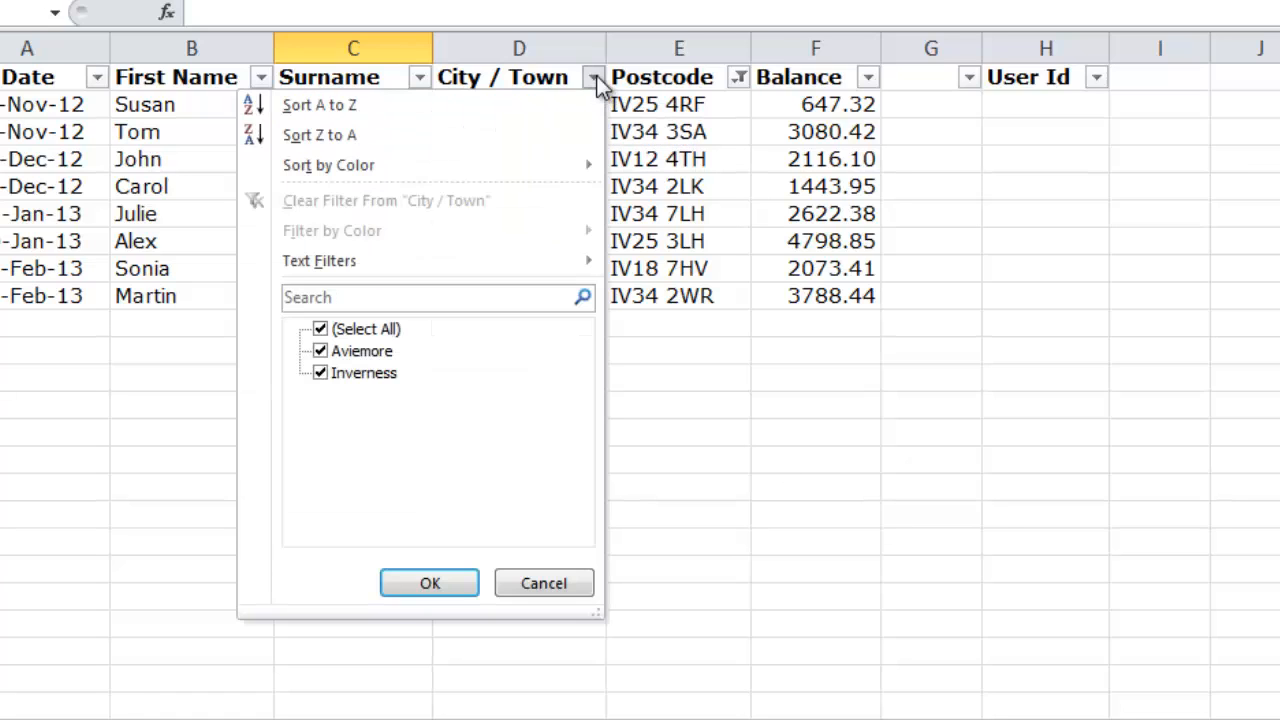
pyautogui.click(320, 329)
pyautogui.click(320, 352)
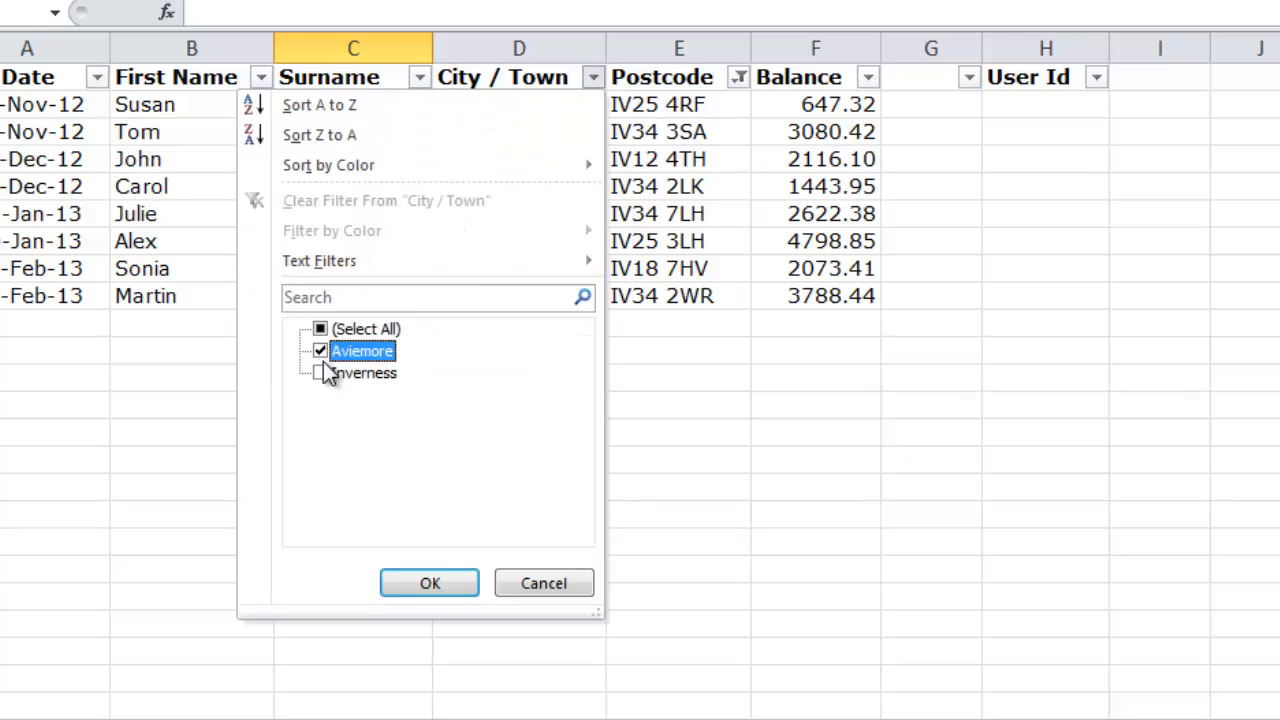
pyautogui.click(424, 585)
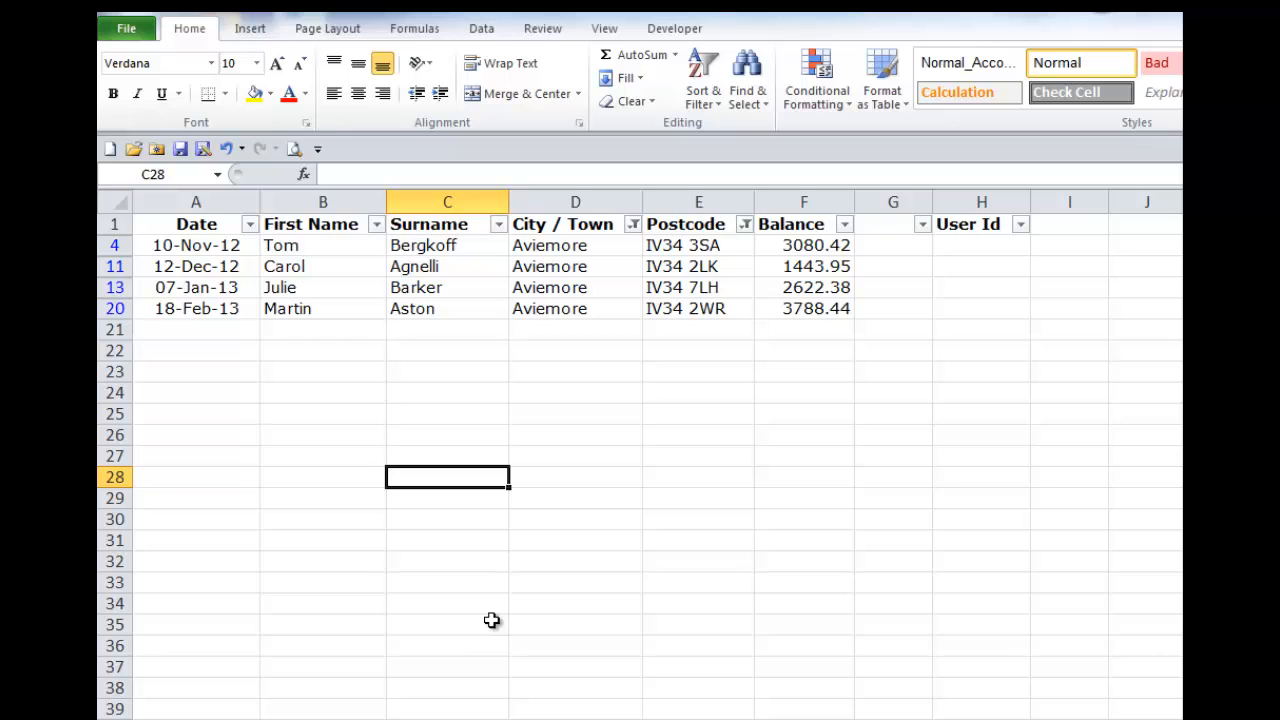
# Step: Clear all applied filters at once to show every record, keeping the AutoFilter turned on
pyautogui.click(715, 104)
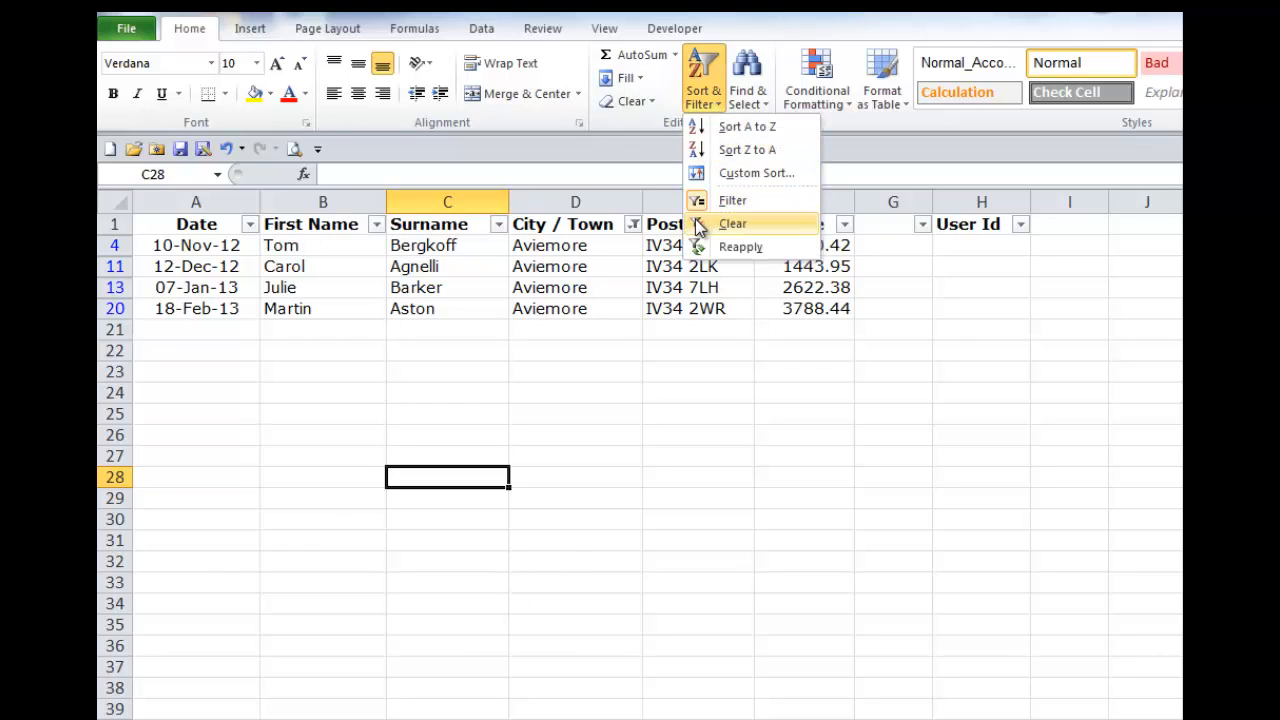
pyautogui.click(730, 224)
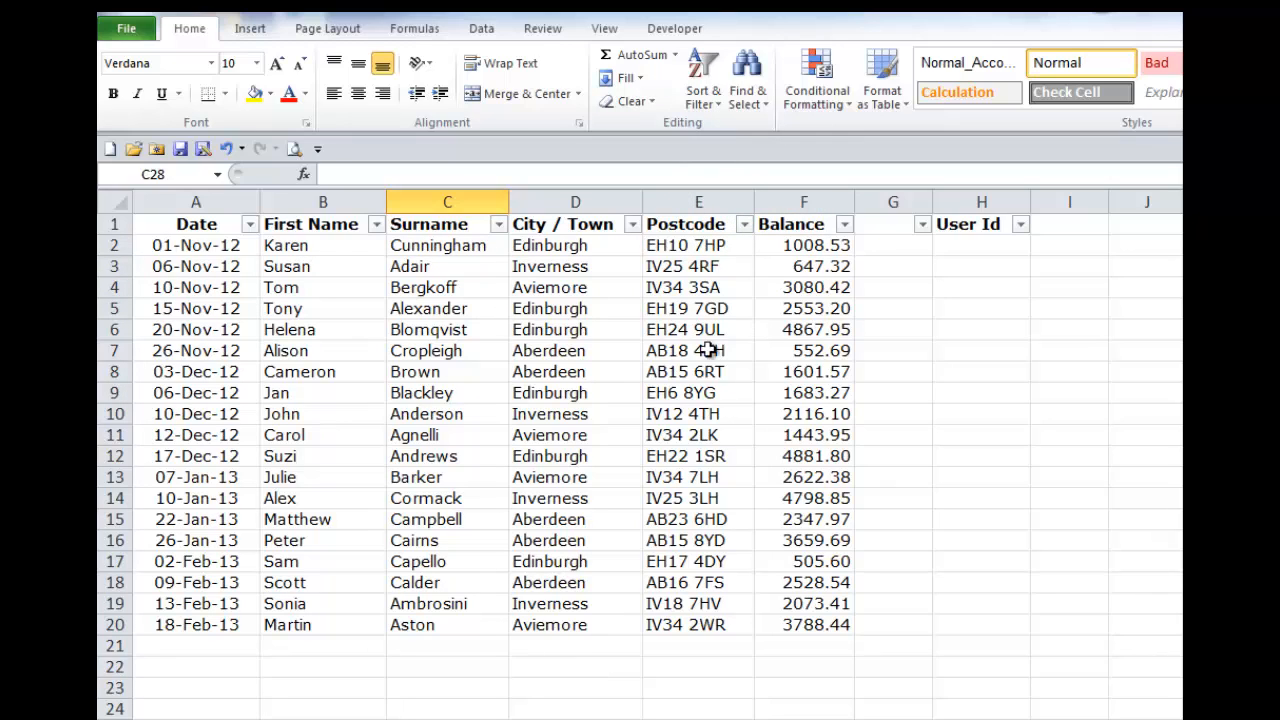
pyautogui.click(631, 226)
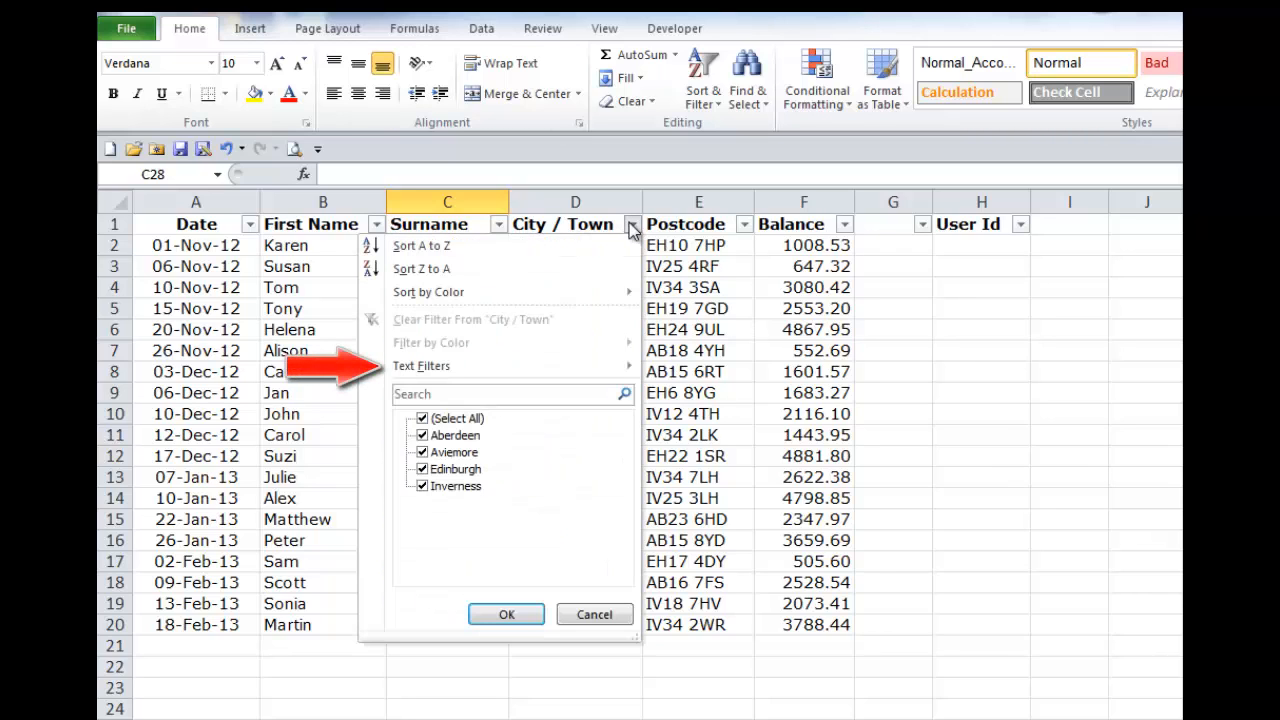
pyautogui.click(632, 231)
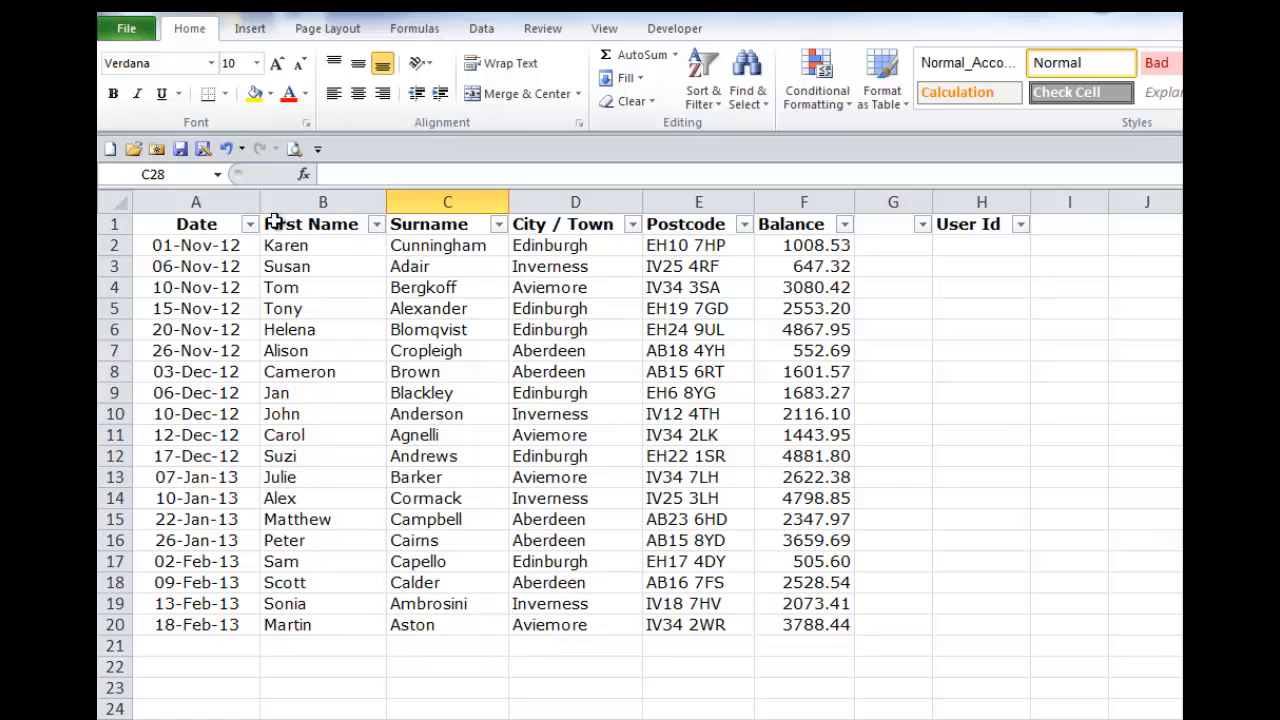
# Step: Filter the Date column to show only the records dated 01 and 15 November 2012
pyautogui.click(250, 226)
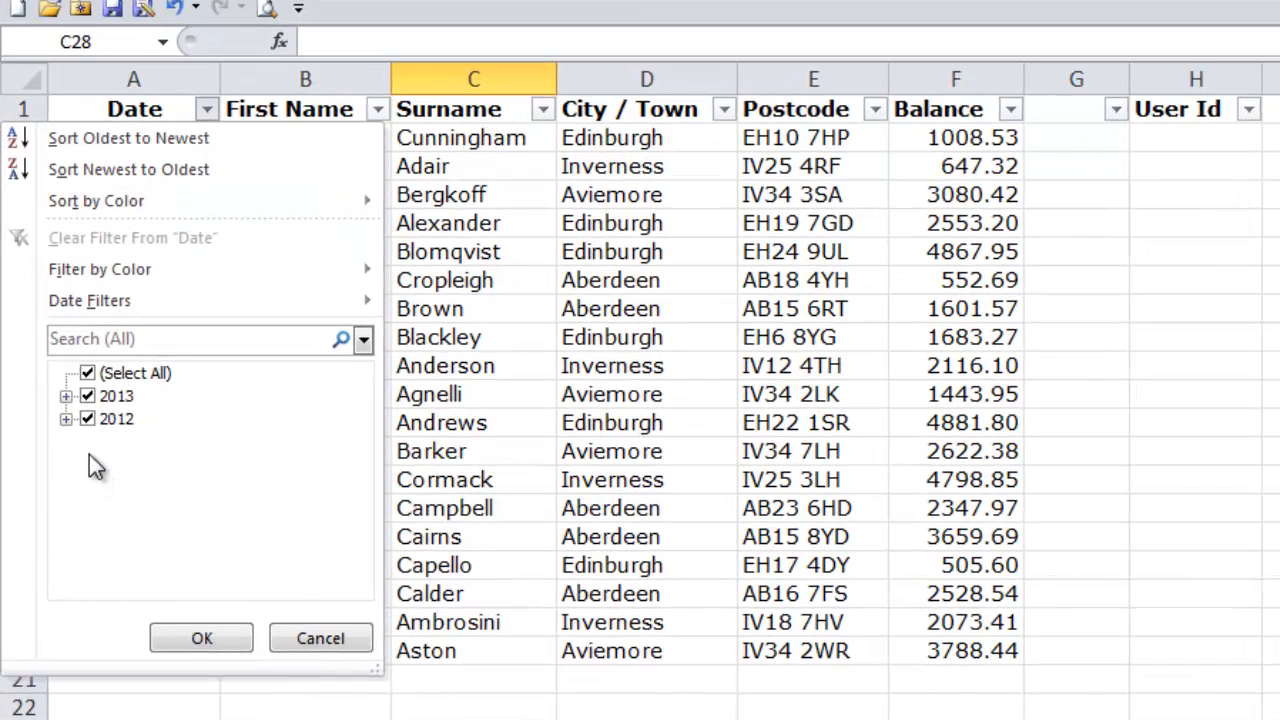
pyautogui.click(87, 396)
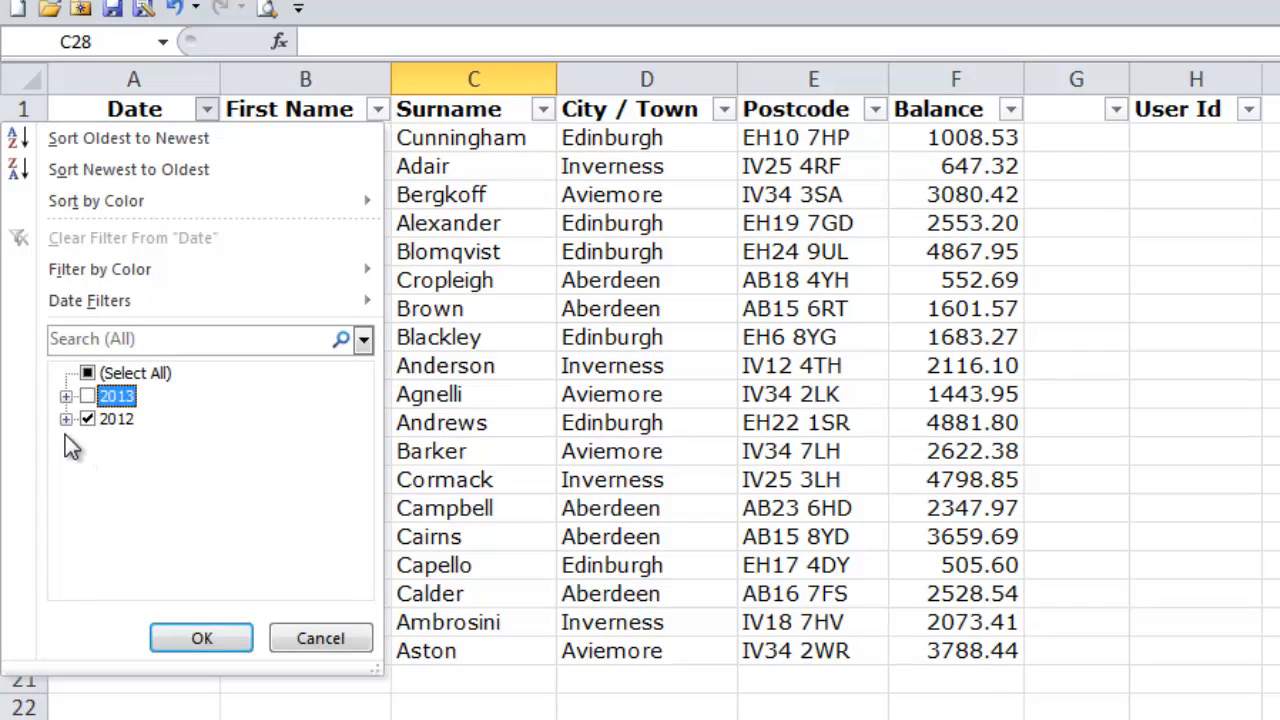
pyautogui.click(65, 419)
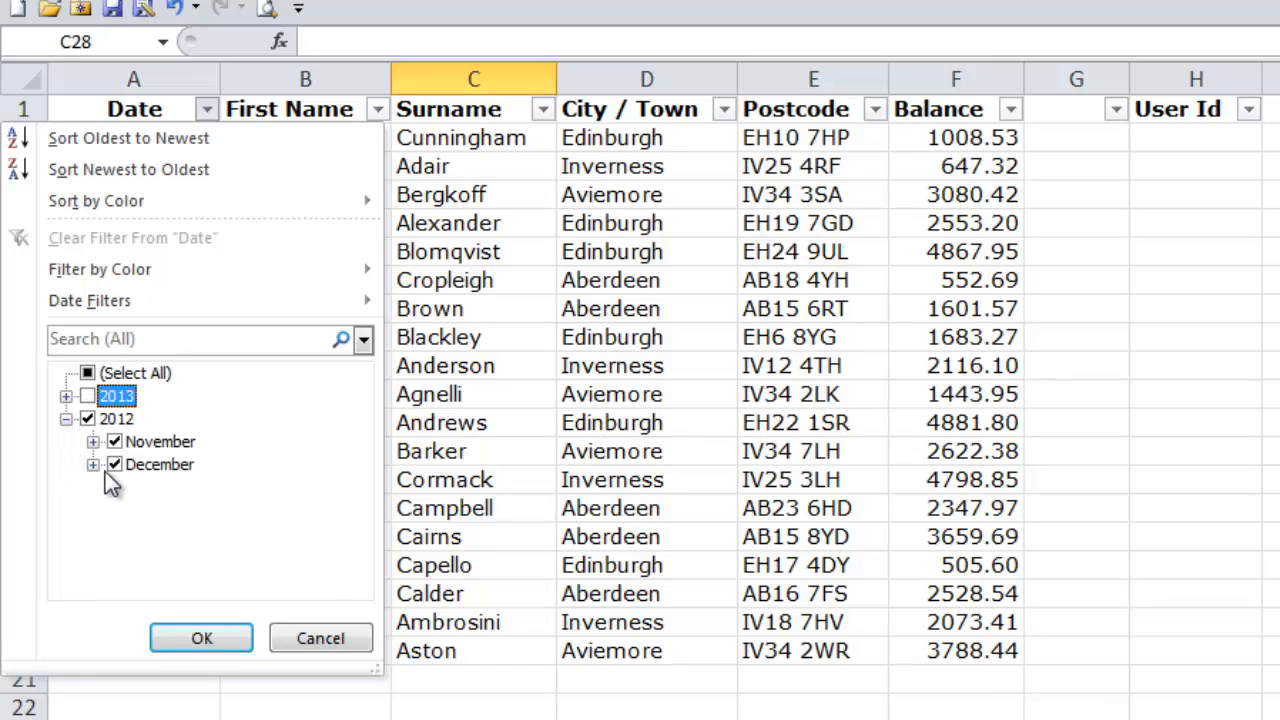
pyautogui.click(114, 465)
pyautogui.click(92, 441)
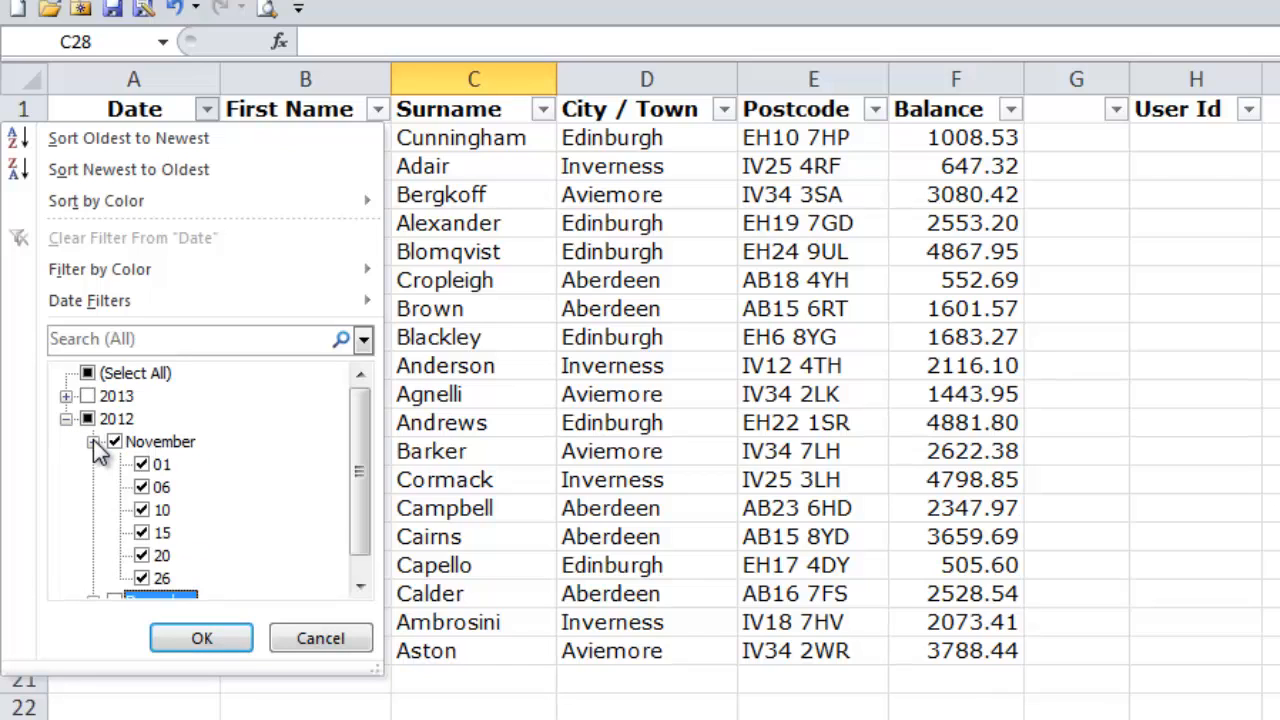
pyautogui.click(140, 485)
pyautogui.click(141, 510)
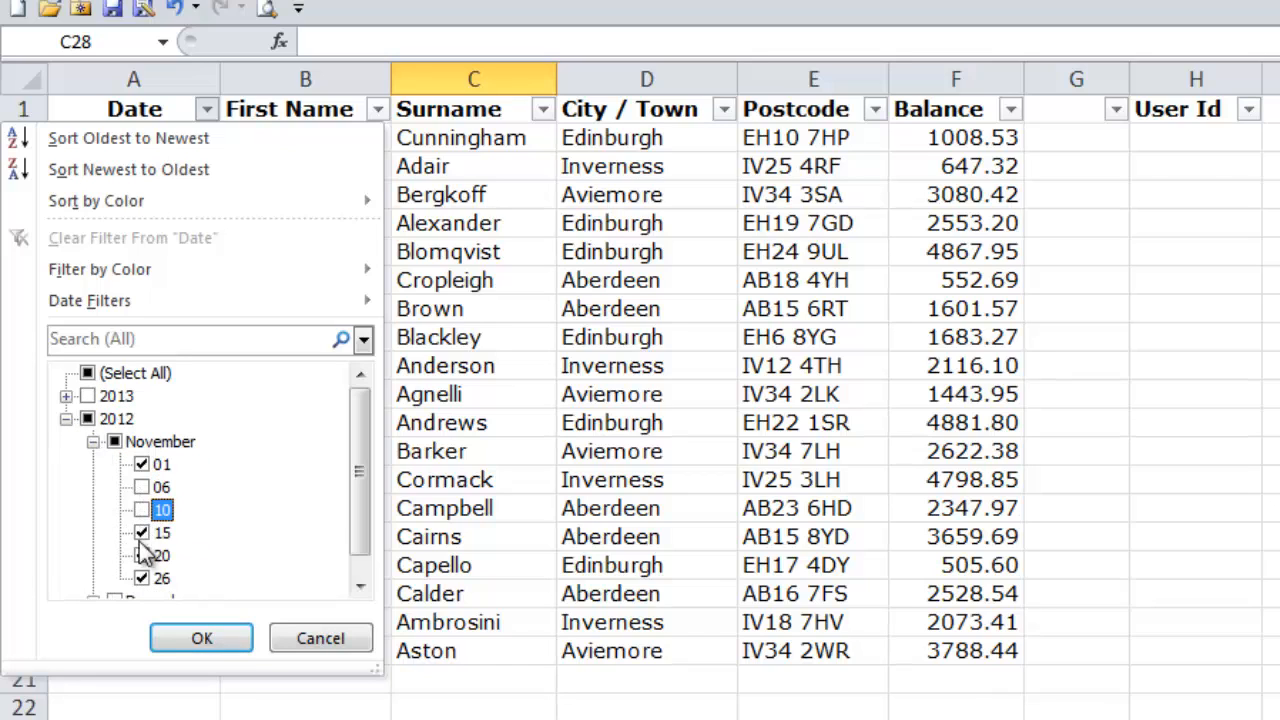
pyautogui.click(141, 556)
pyautogui.click(141, 578)
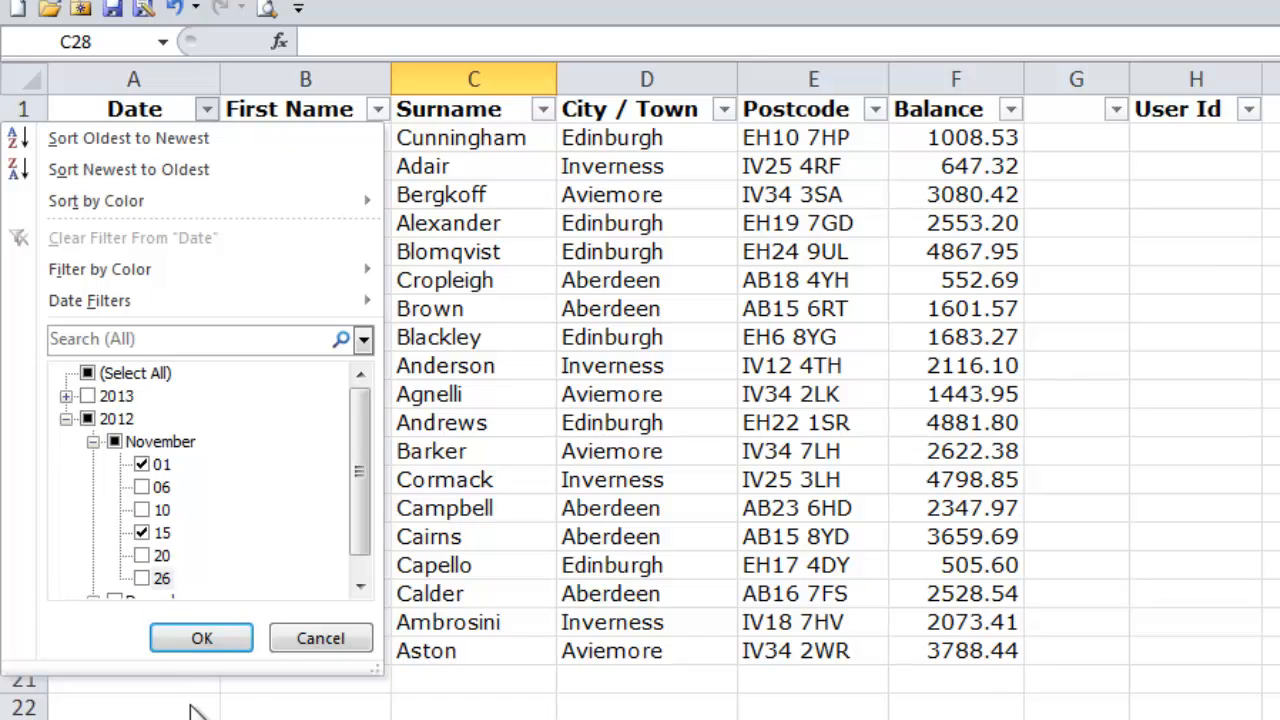
pyautogui.click(202, 640)
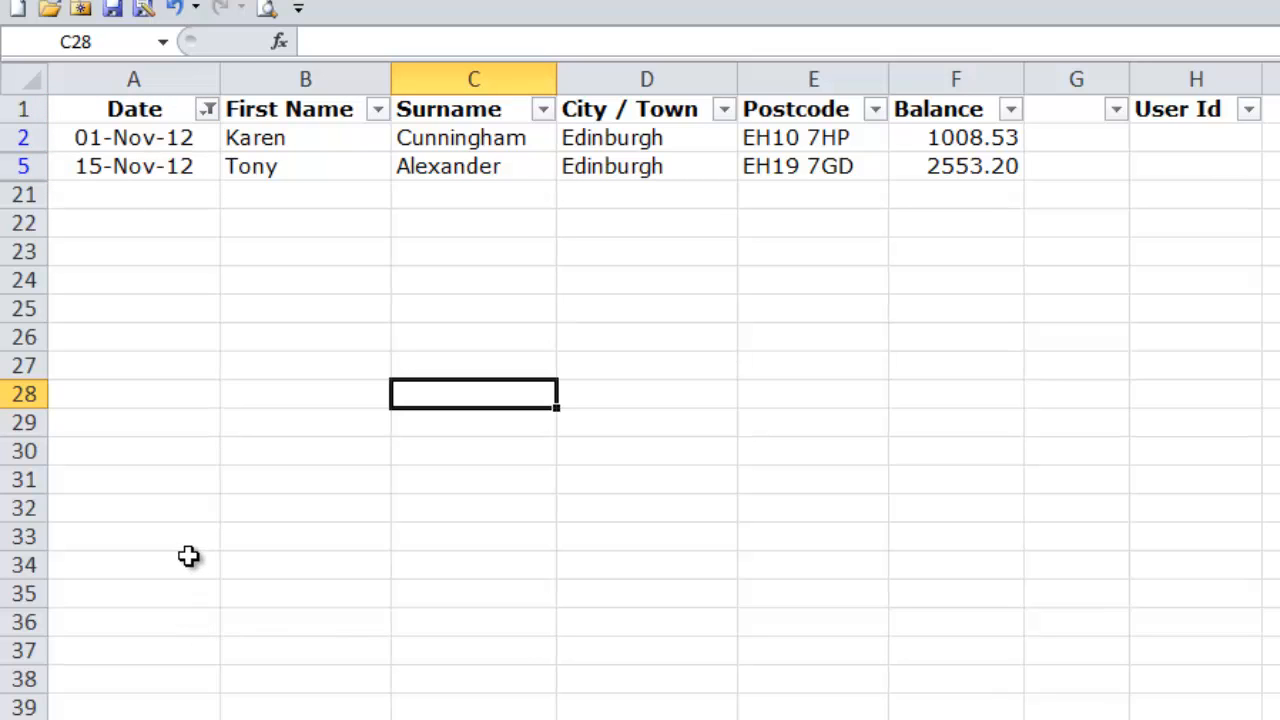
# Step: Reset the Date filter to select all dates and show every record
pyautogui.click(208, 110)
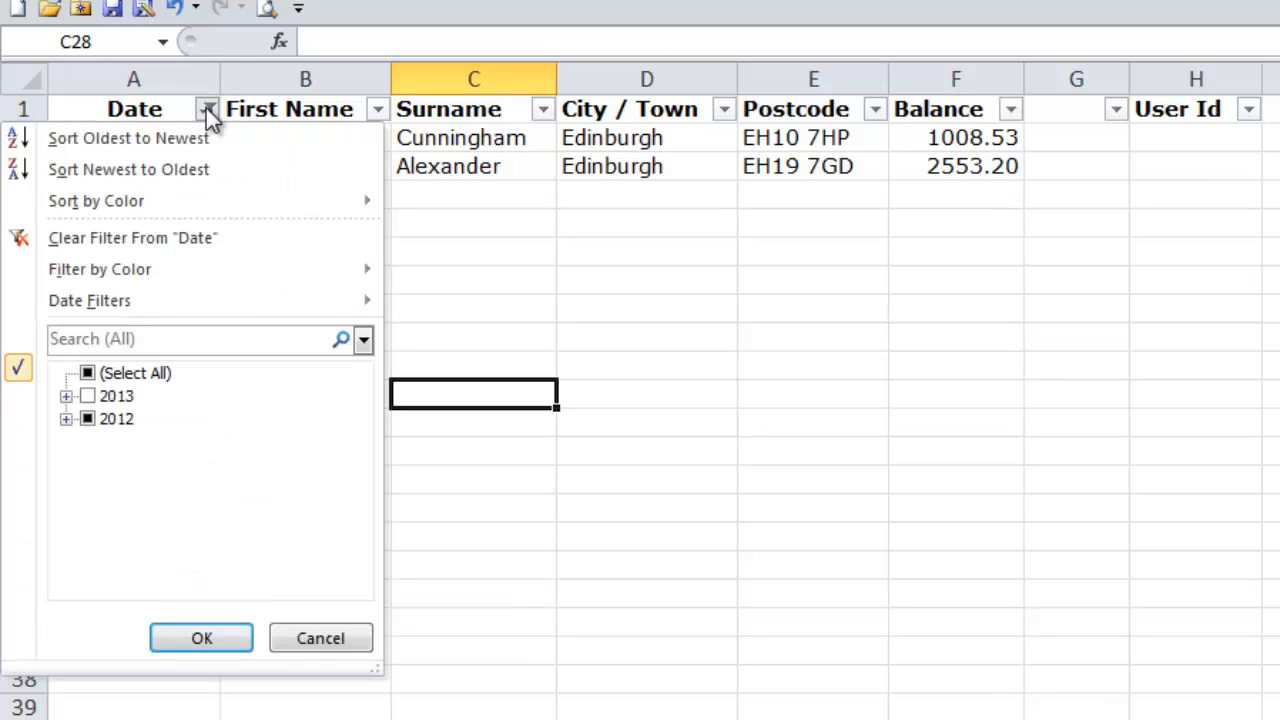
pyautogui.click(88, 373)
pyautogui.click(88, 373)
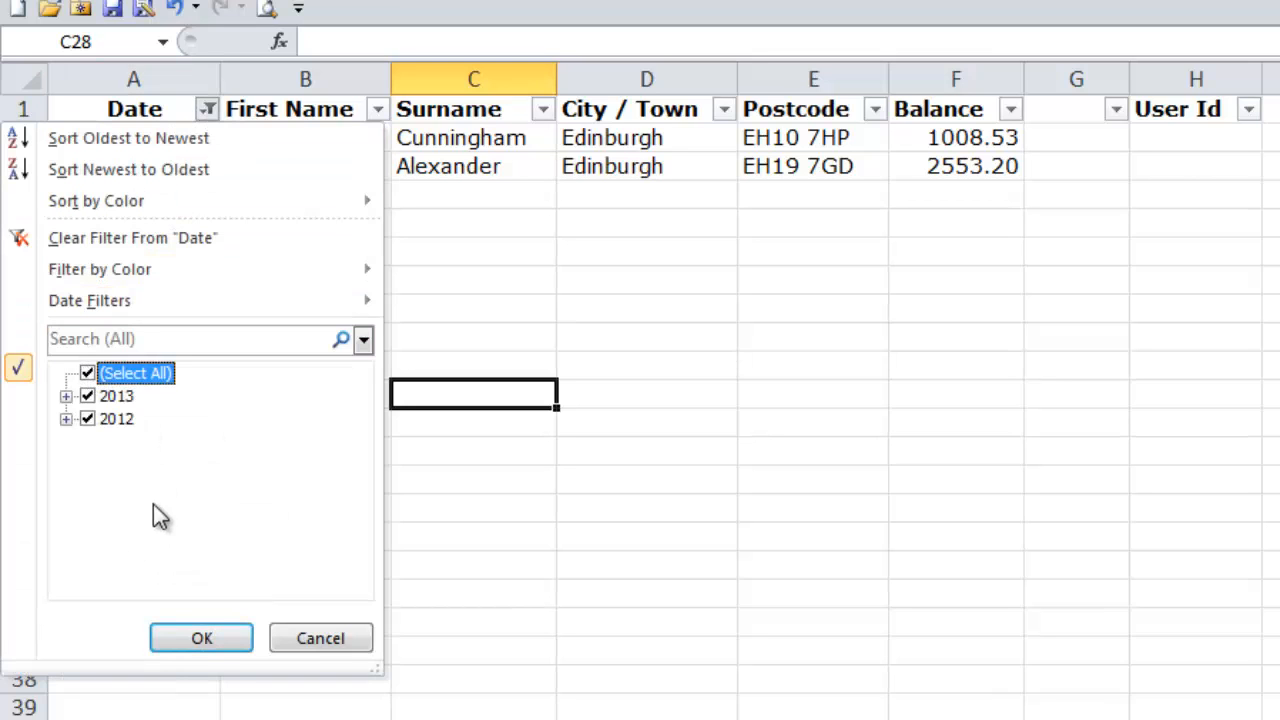
pyautogui.click(196, 636)
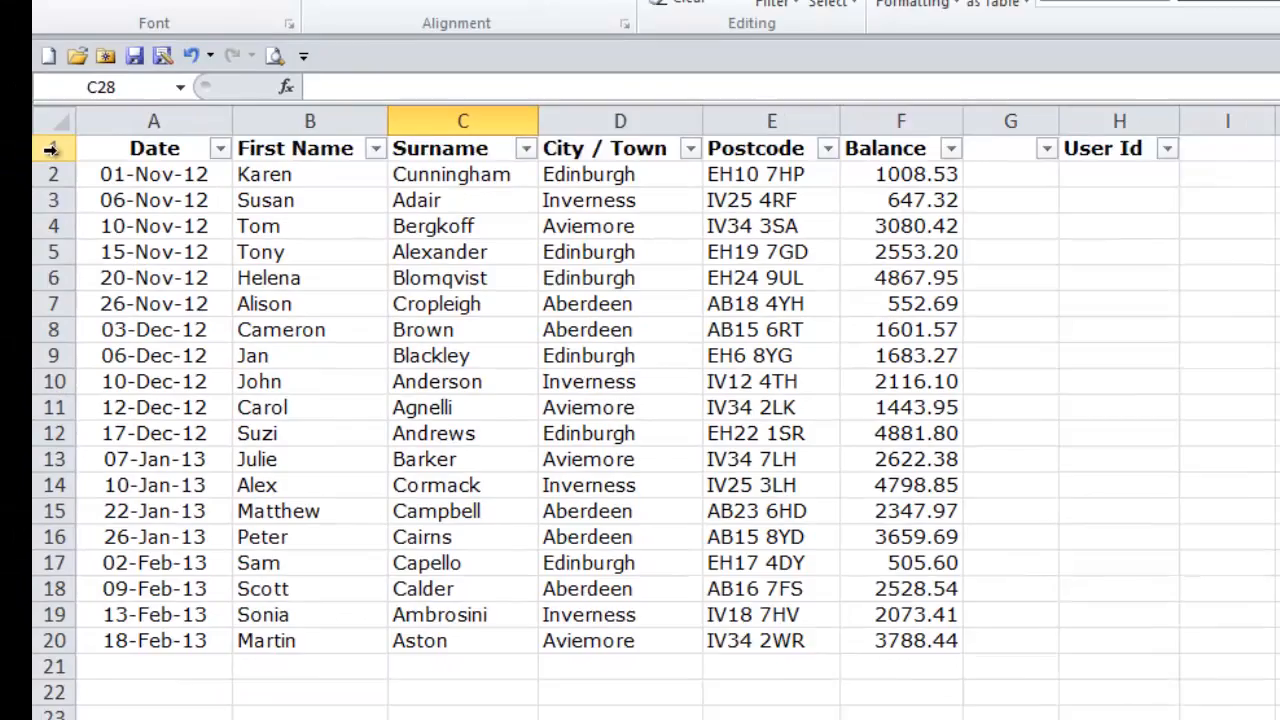
# Step: Turn off filtering for header row 1 and deselect the row
pyautogui.click(22, 109)
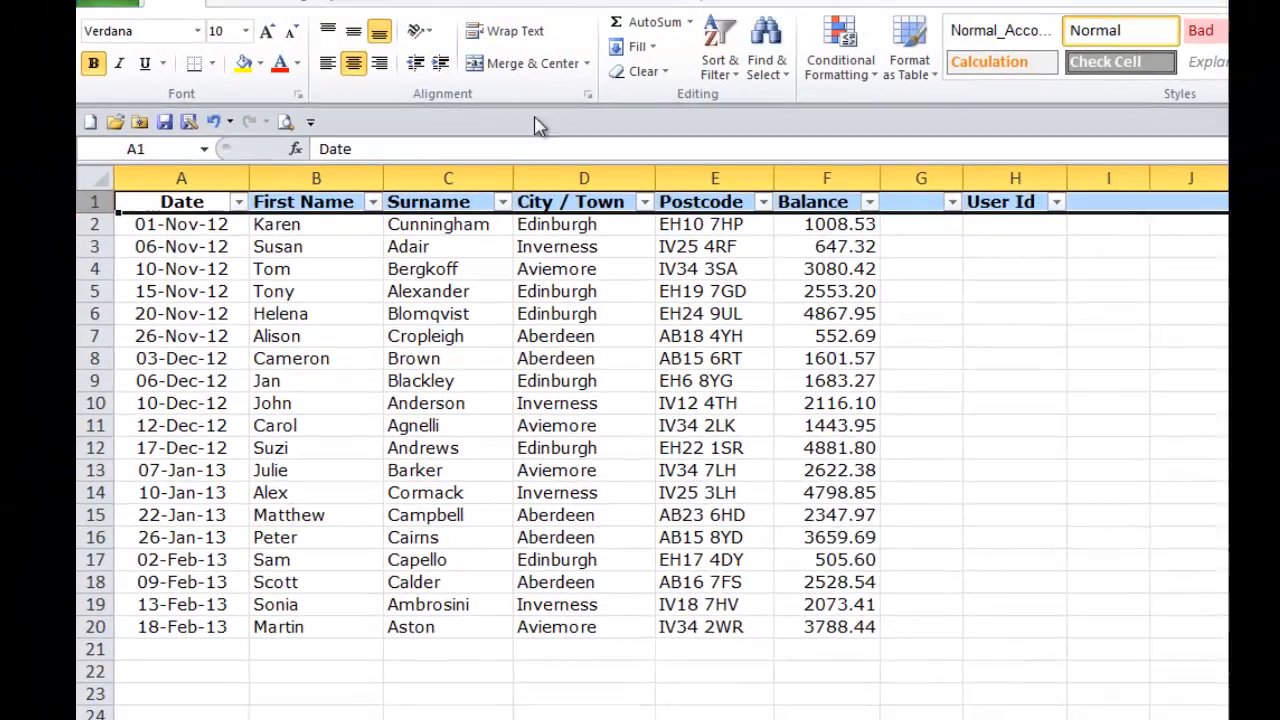
pyautogui.click(708, 88)
pyautogui.click(710, 192)
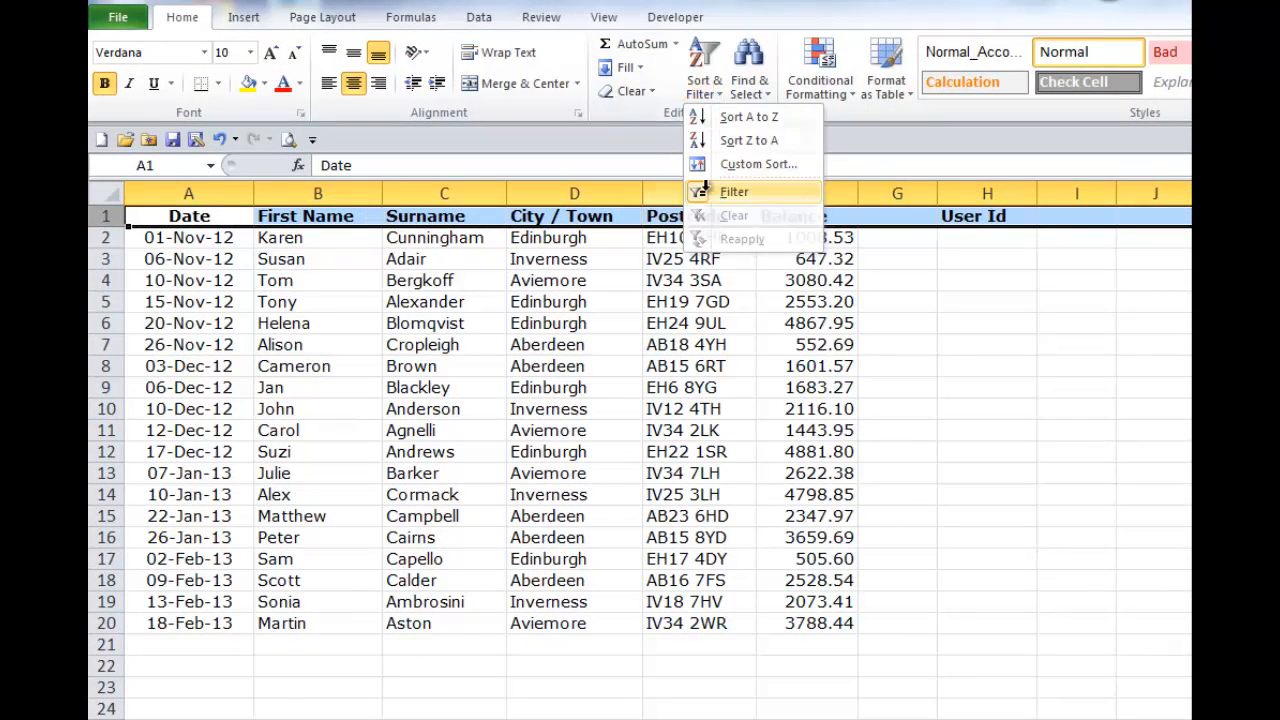
pyautogui.click(197, 680)
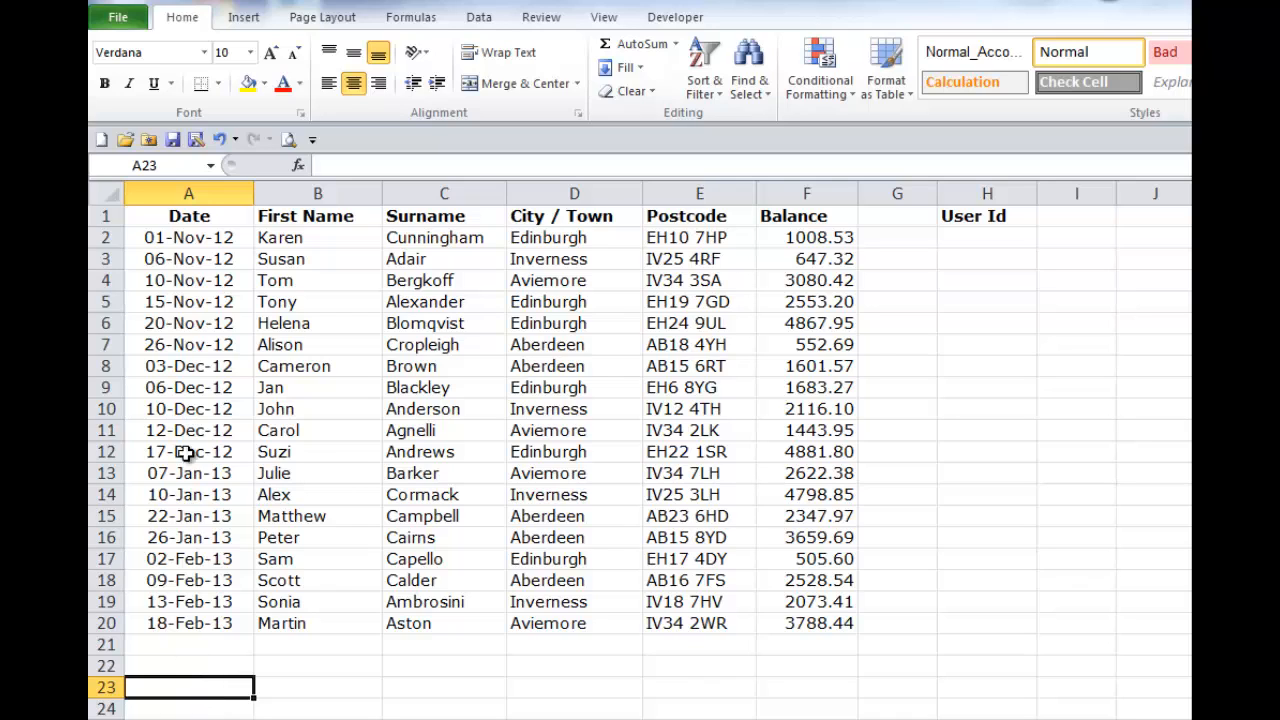
# Step: Turn on filtering for the Date column only, with the whole of column A selected
pyautogui.click(205, 194)
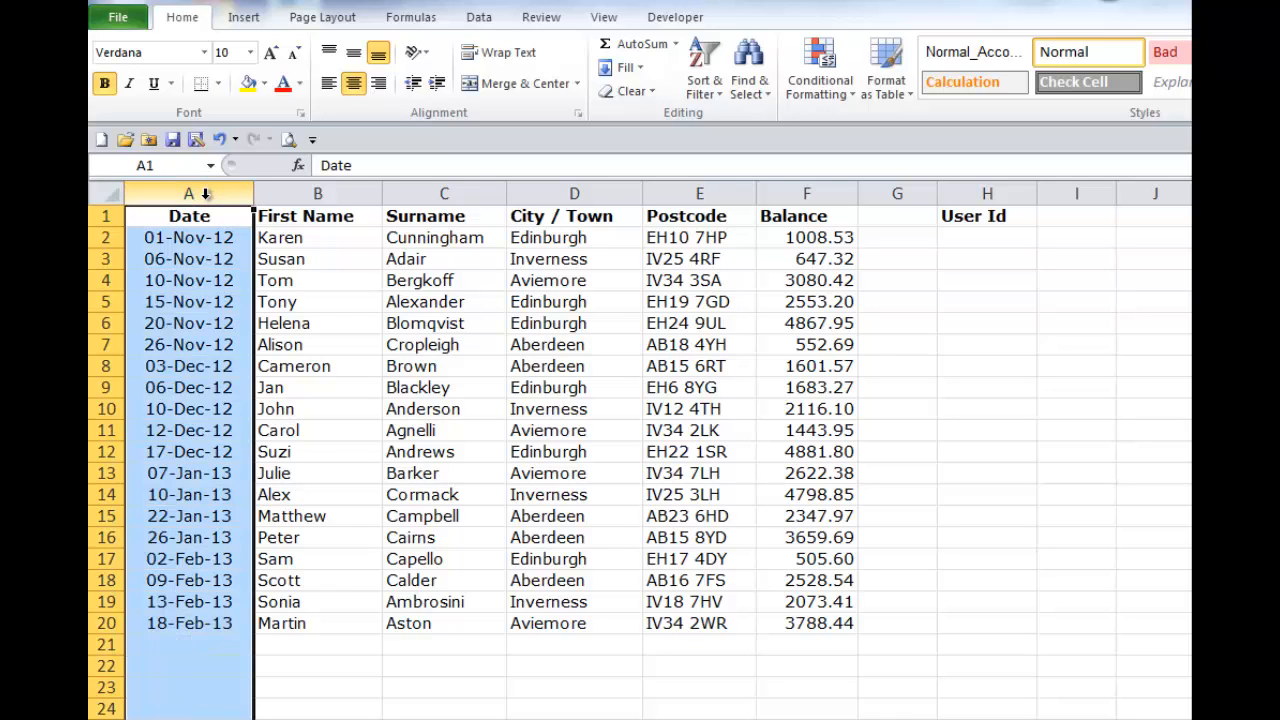
pyautogui.click(712, 93)
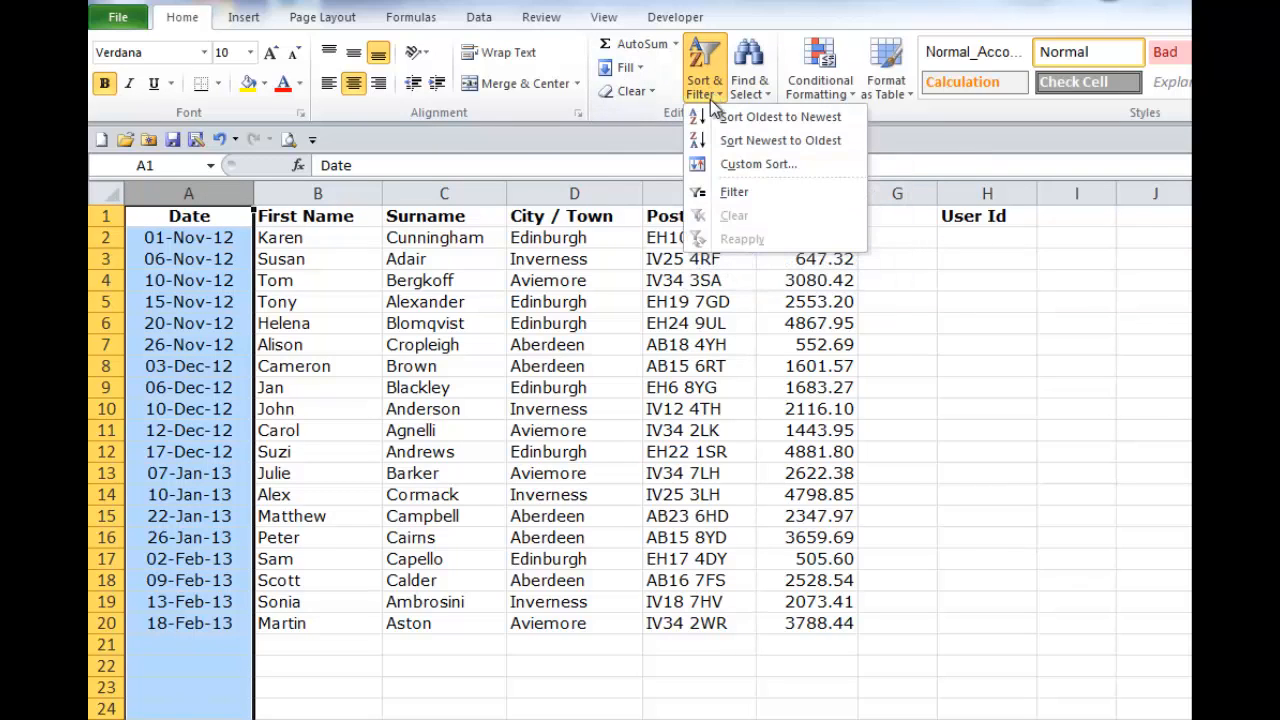
pyautogui.click(716, 199)
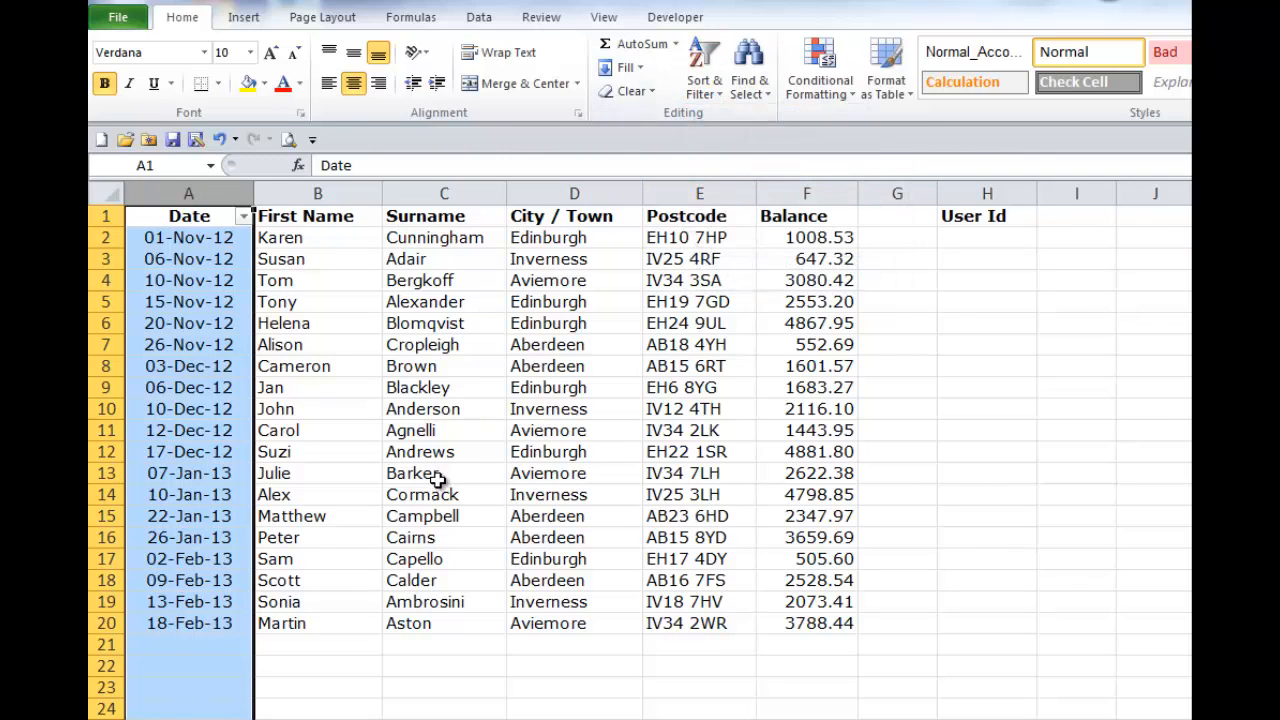
pyautogui.click(343, 573)
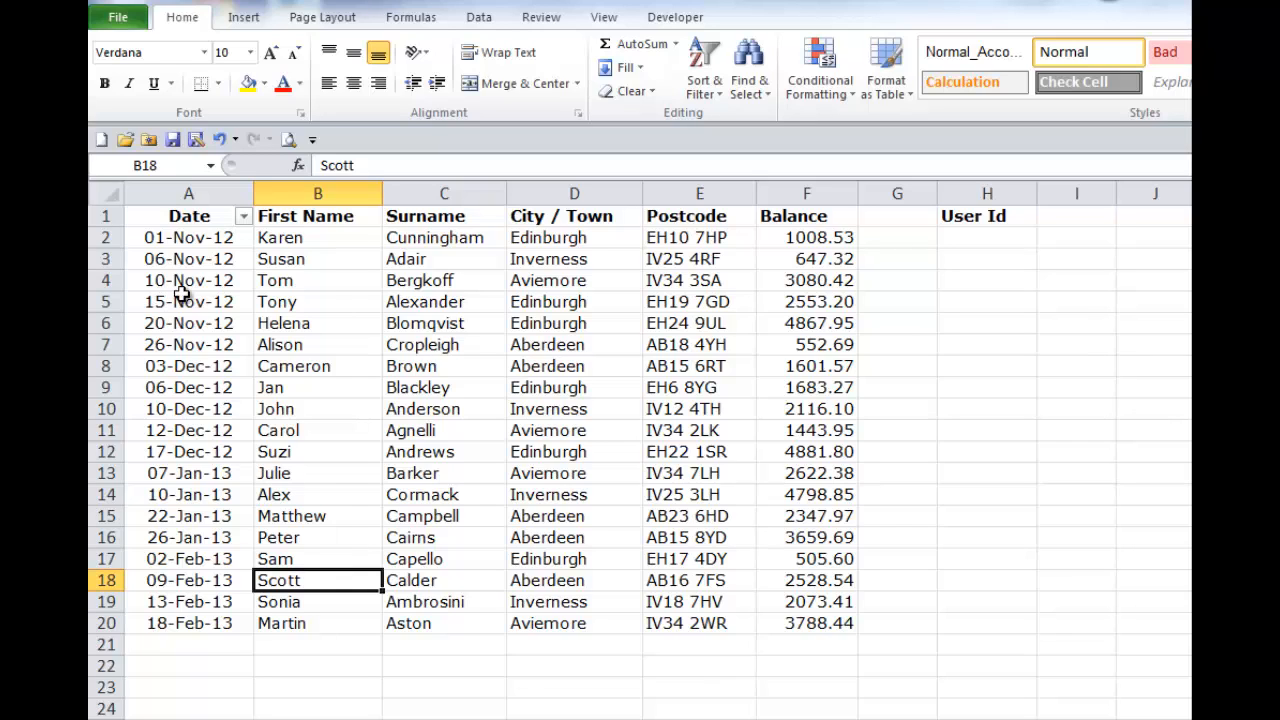
# Step: Replace the Date-only filter with filtering on the adjoining headers from Date to Balance, using only header cell A1 as the selection
pyautogui.click(724, 90)
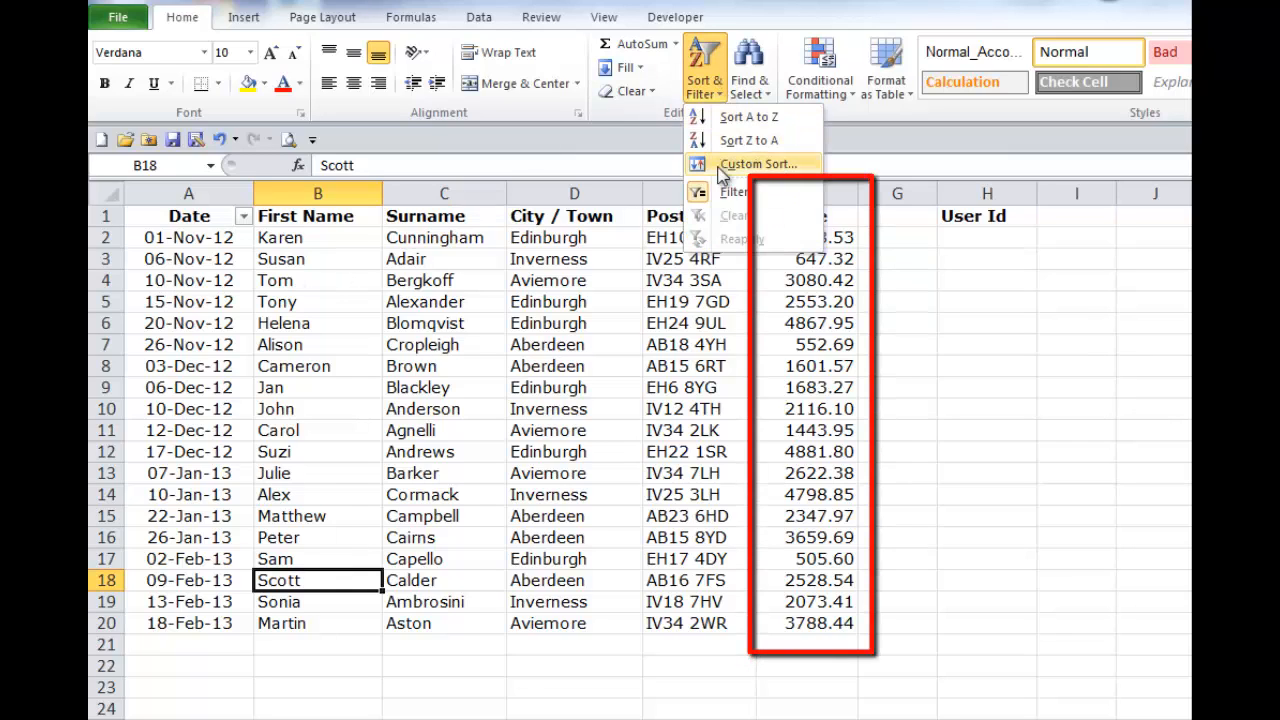
pyautogui.click(705, 192)
pyautogui.click(174, 214)
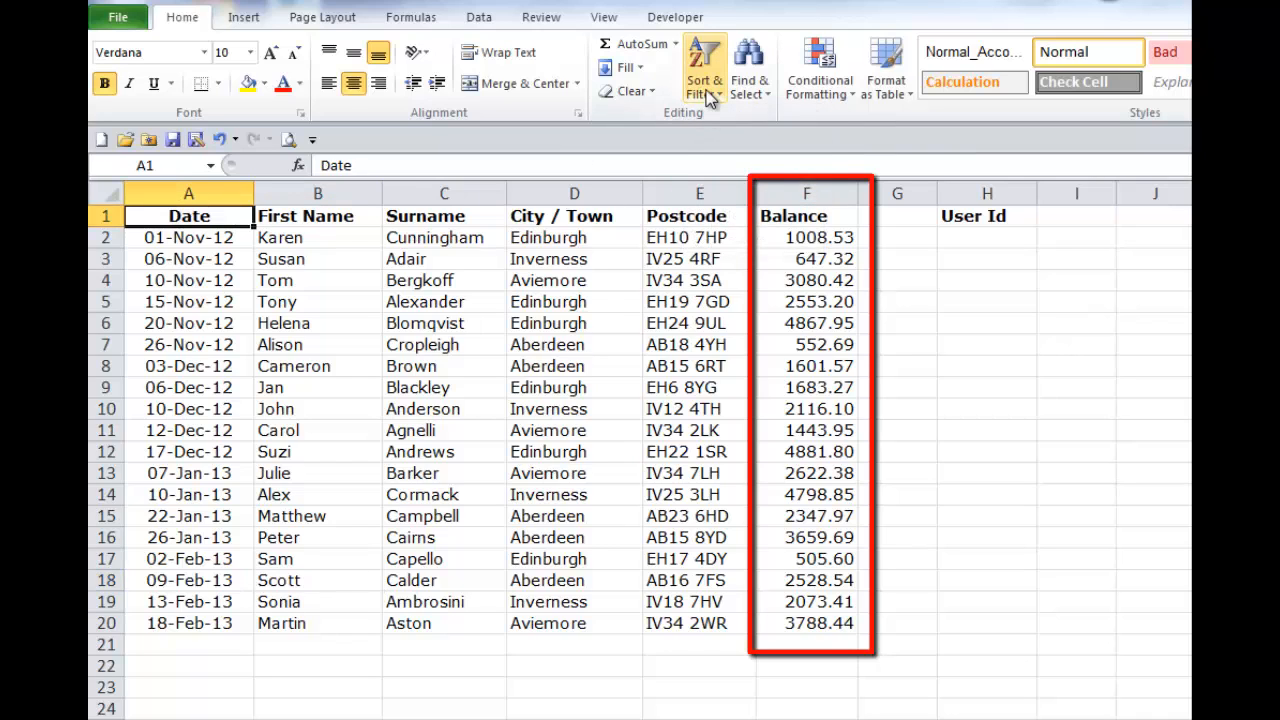
pyautogui.click(708, 88)
pyautogui.click(706, 195)
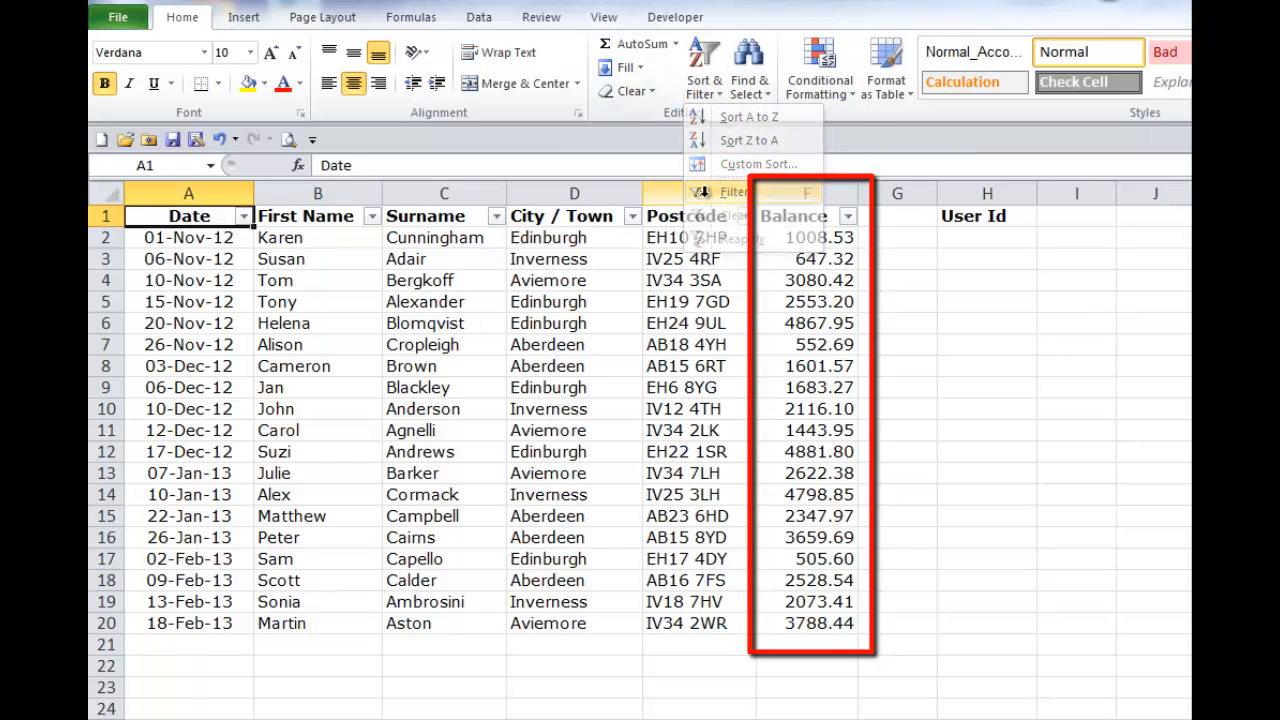
pyautogui.click(518, 407)
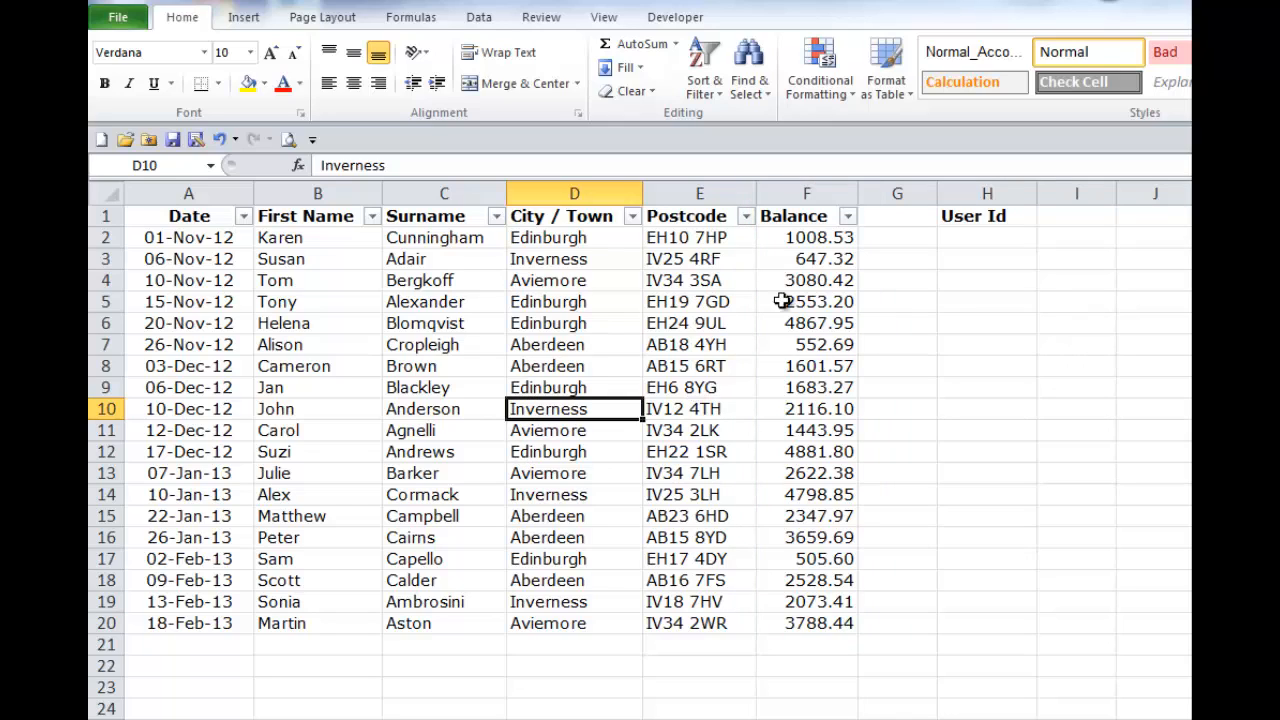
# Step: Set up a Between number filter on the Balance column with a lower limit of 2000 and an upper limit of 4000
pyautogui.click(847, 217)
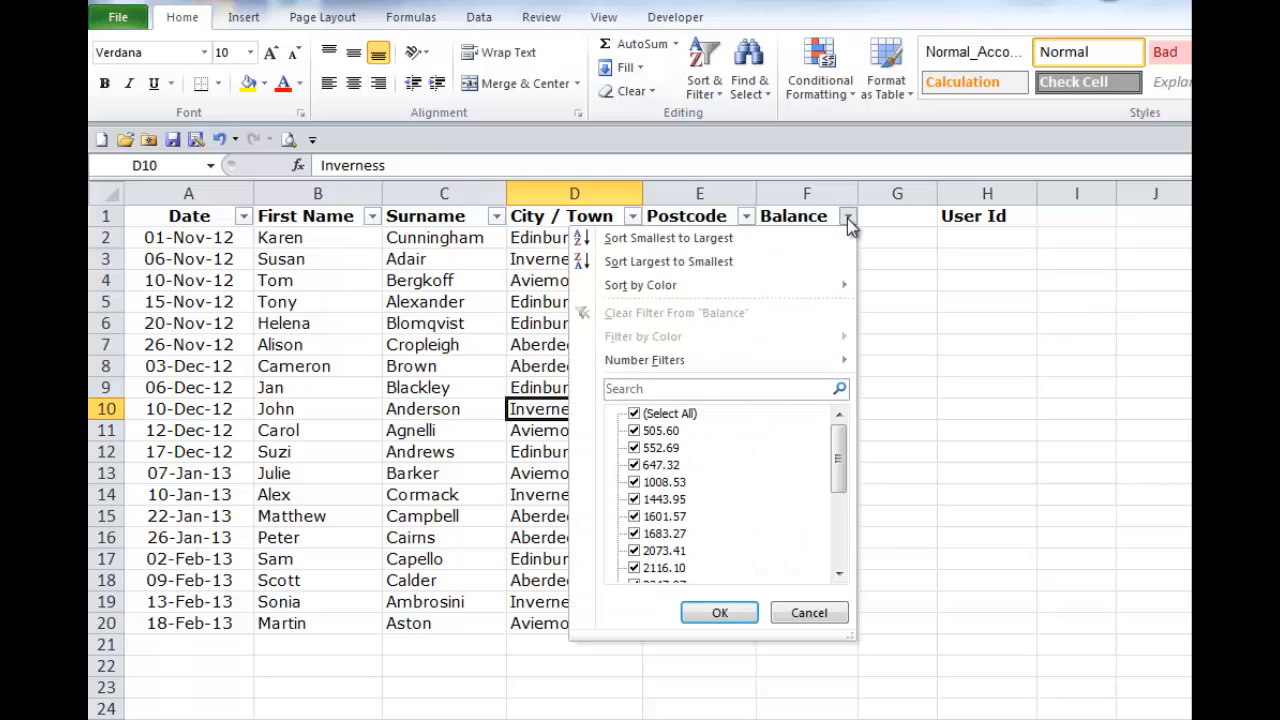
pyautogui.moveTo(828, 368)
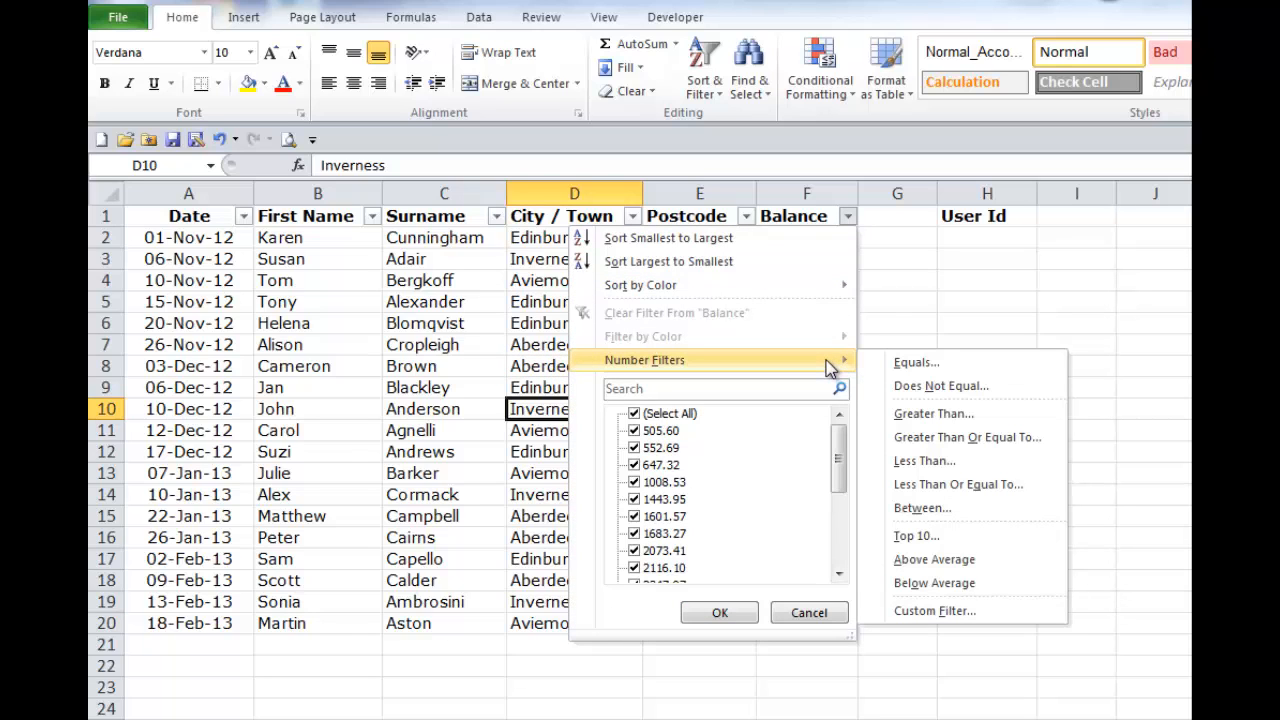
pyautogui.click(925, 508)
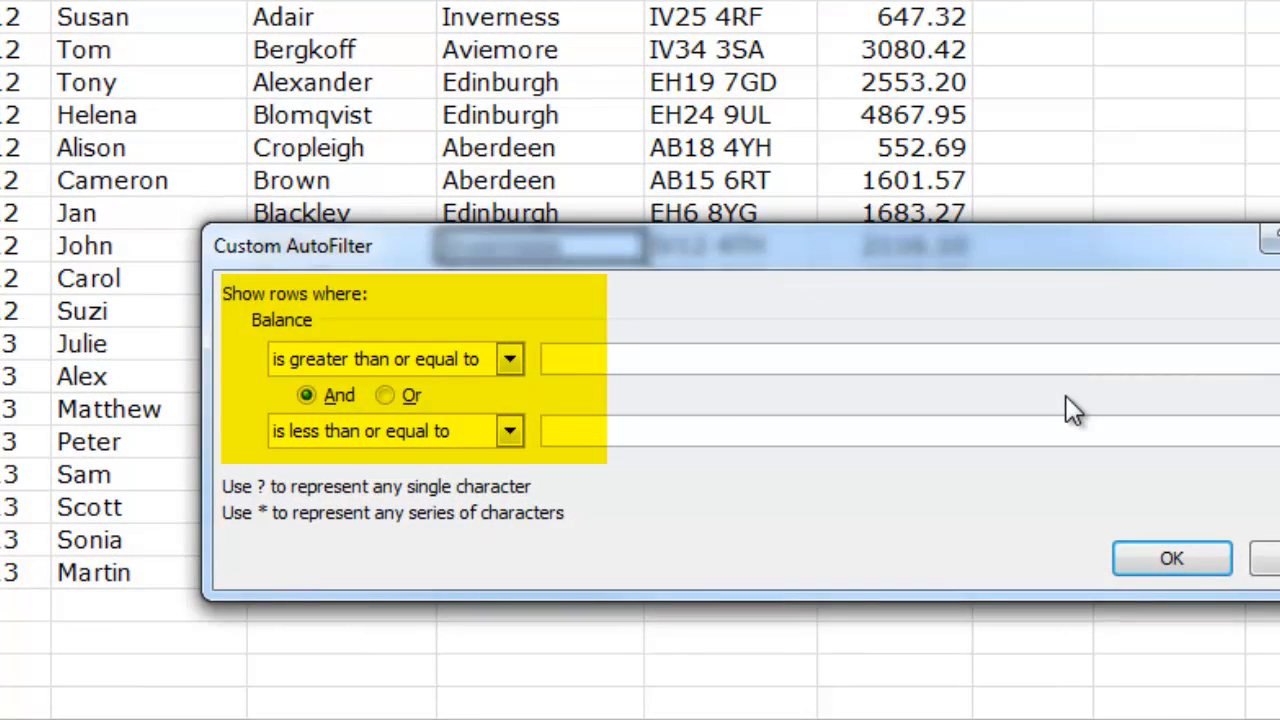
pyautogui.write('2000')
pyautogui.click(569, 431)
pyautogui.write('4000')
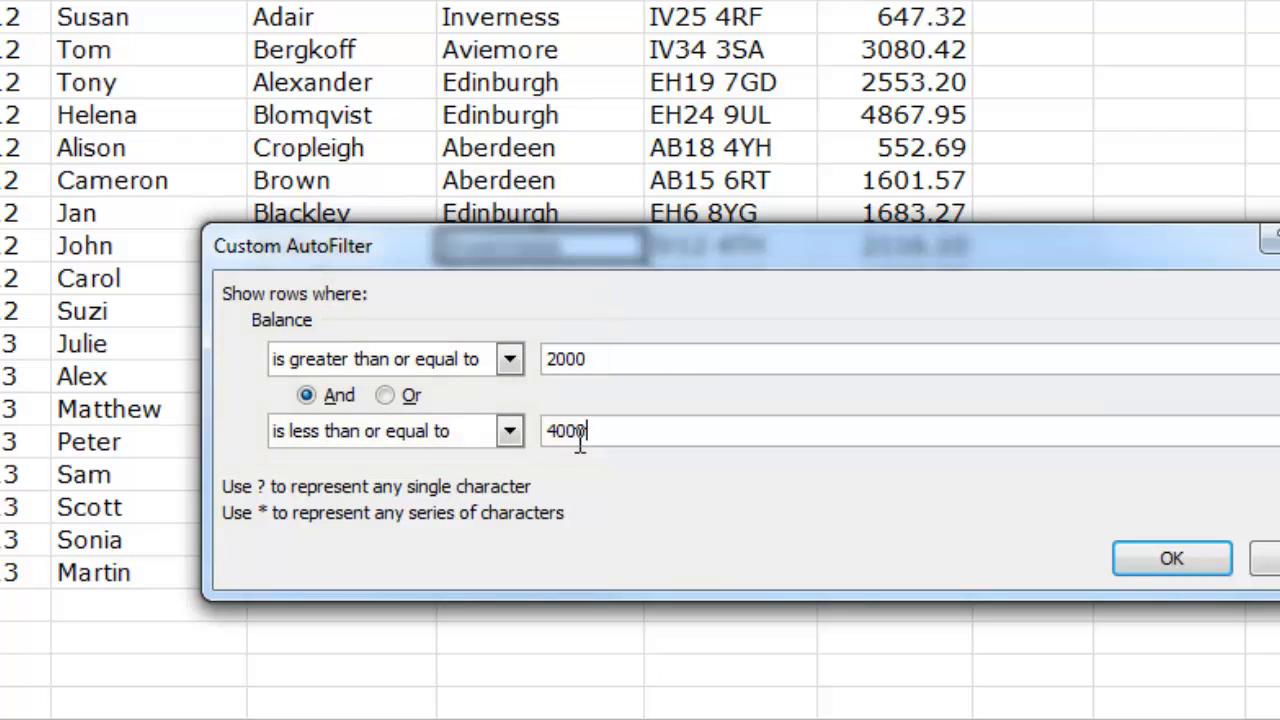
# Step: Look through the comparison operators available for both Balance conditions and apply the custom filter
pyautogui.click(510, 362)
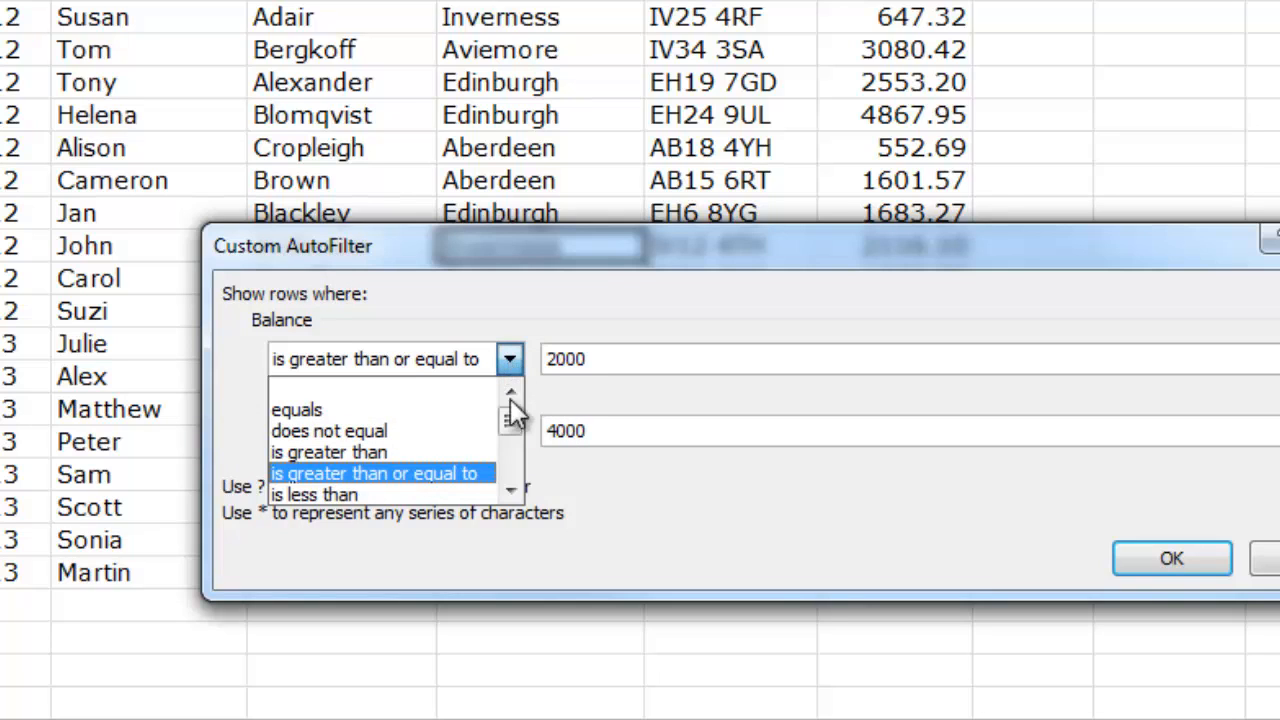
pyautogui.click(512, 492)
pyautogui.click(512, 492)
pyautogui.click(512, 492)
pyautogui.click(512, 492)
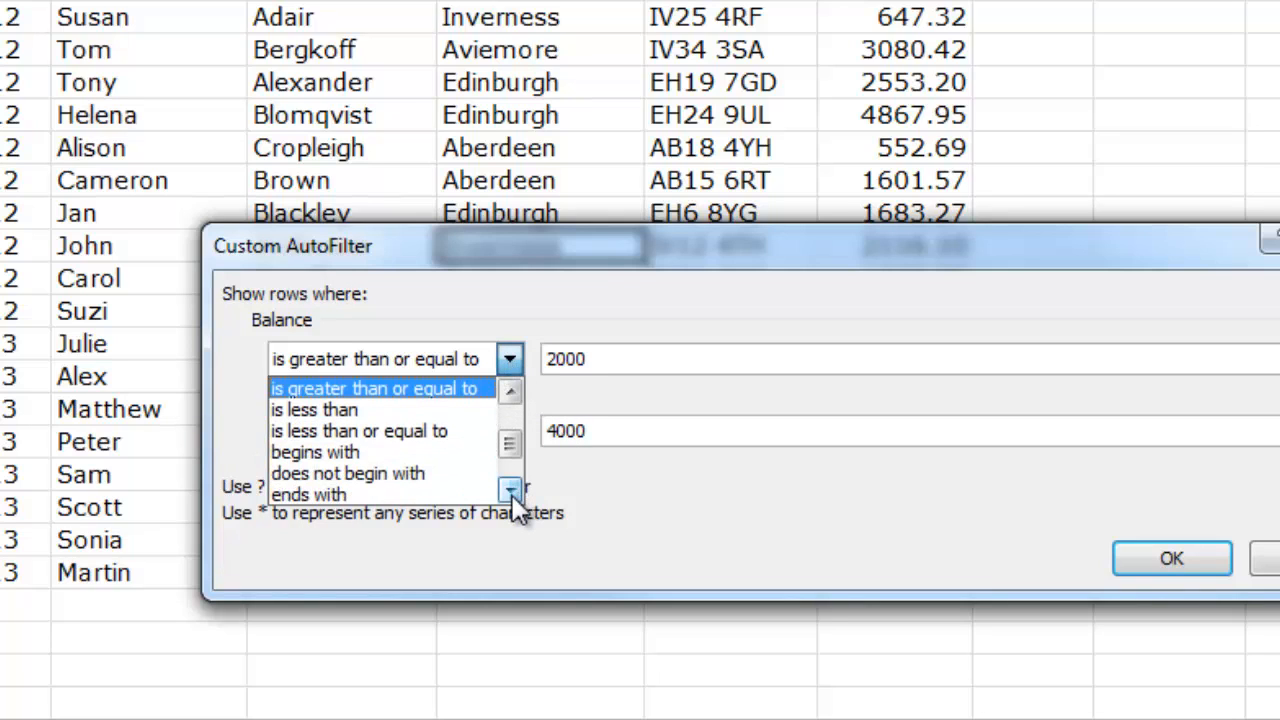
pyautogui.click(512, 492)
pyautogui.click(510, 359)
pyautogui.click(510, 439)
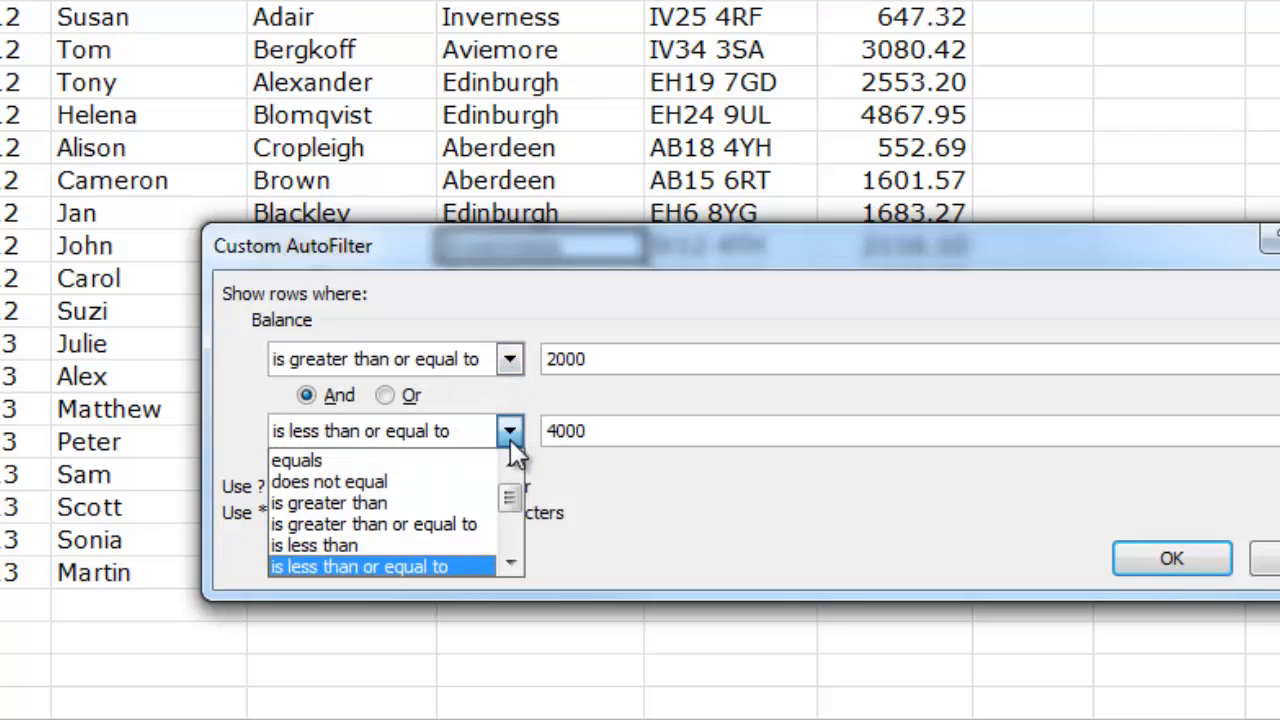
pyautogui.click(510, 562)
pyautogui.click(510, 562)
pyautogui.click(510, 562)
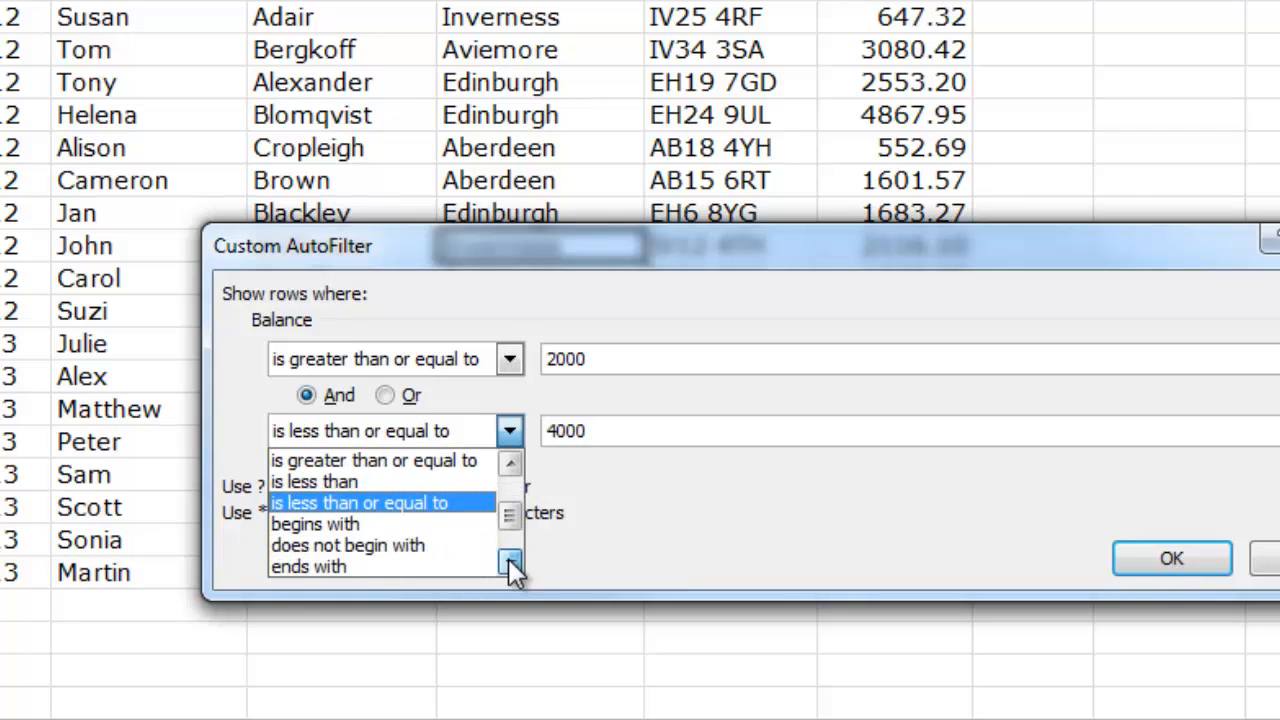
pyautogui.click(510, 432)
pyautogui.click(1132, 566)
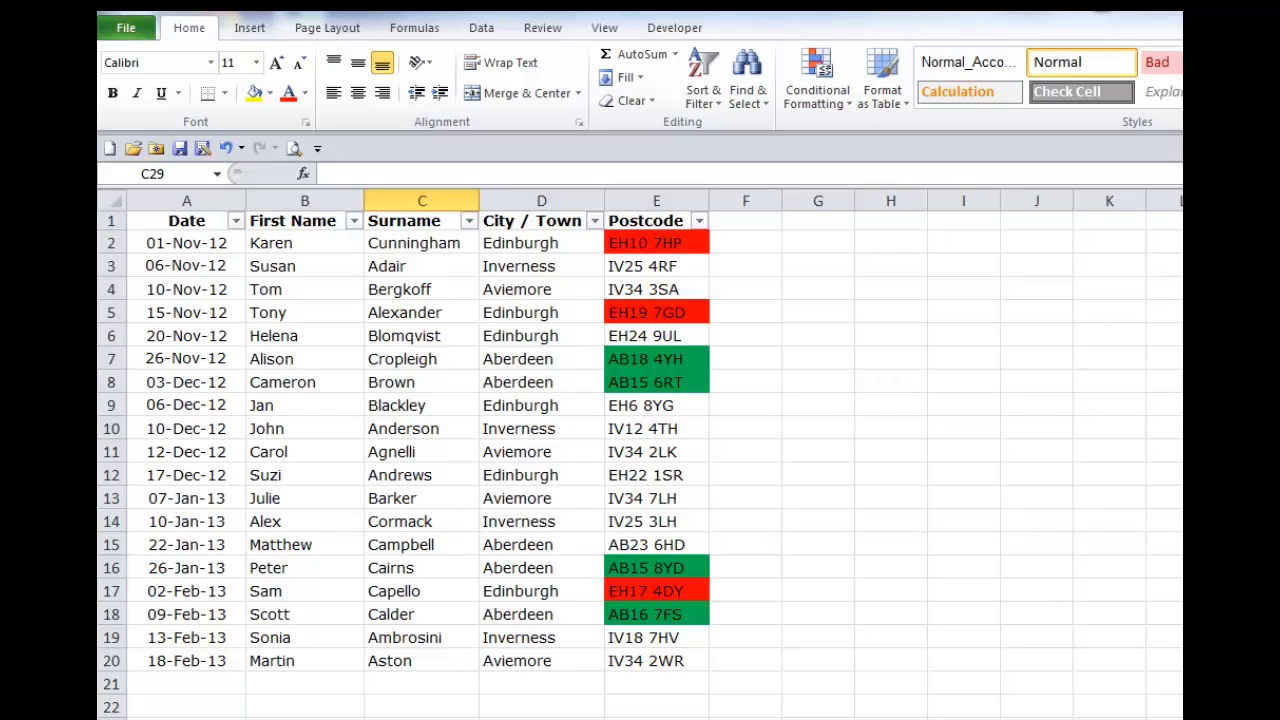
# Step: Filter the Postcode column by the green cell color
pyautogui.click(699, 221)
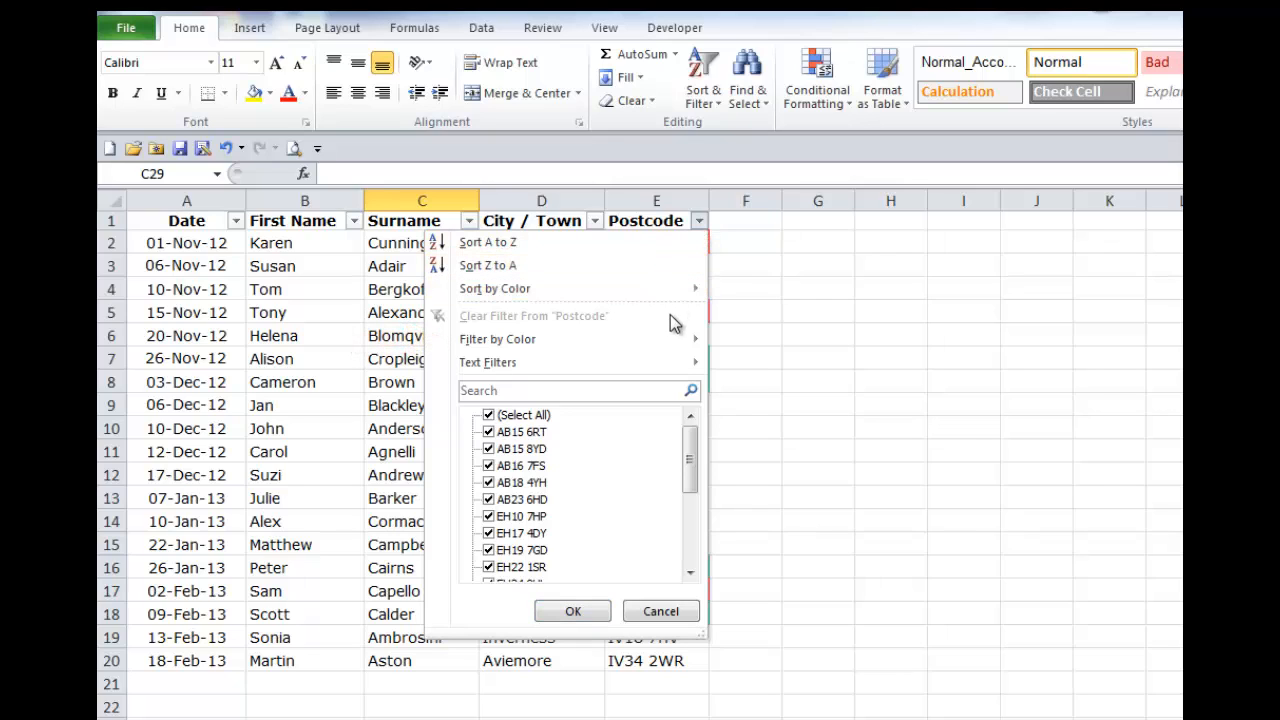
pyautogui.moveTo(670, 343)
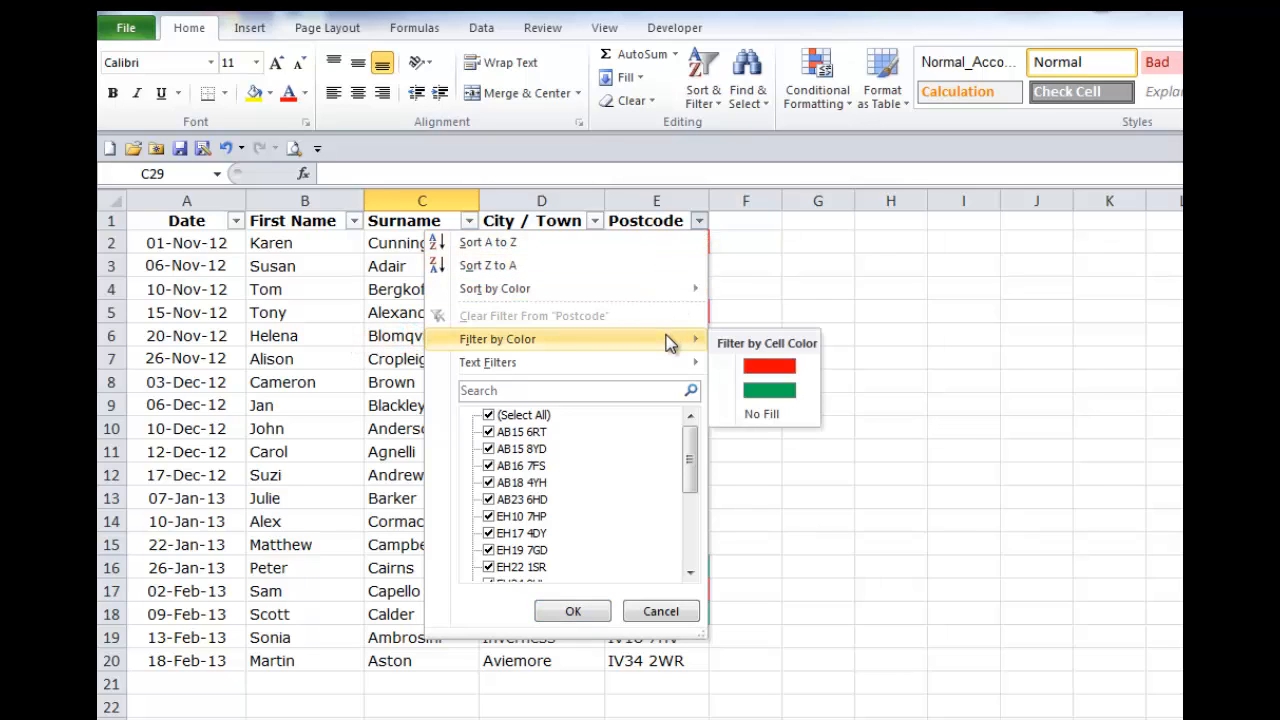
pyautogui.click(762, 396)
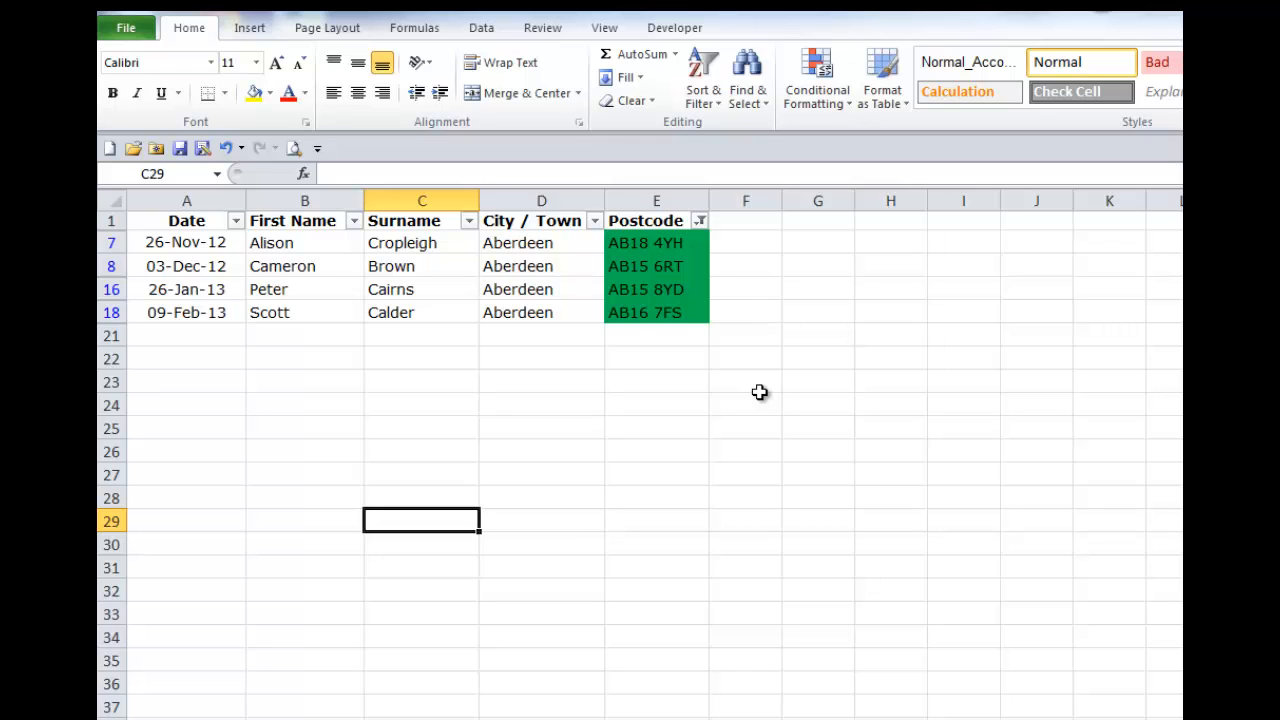
# Step: Reset the Postcode filter to select all postcodes and show every record
pyautogui.click(700, 220)
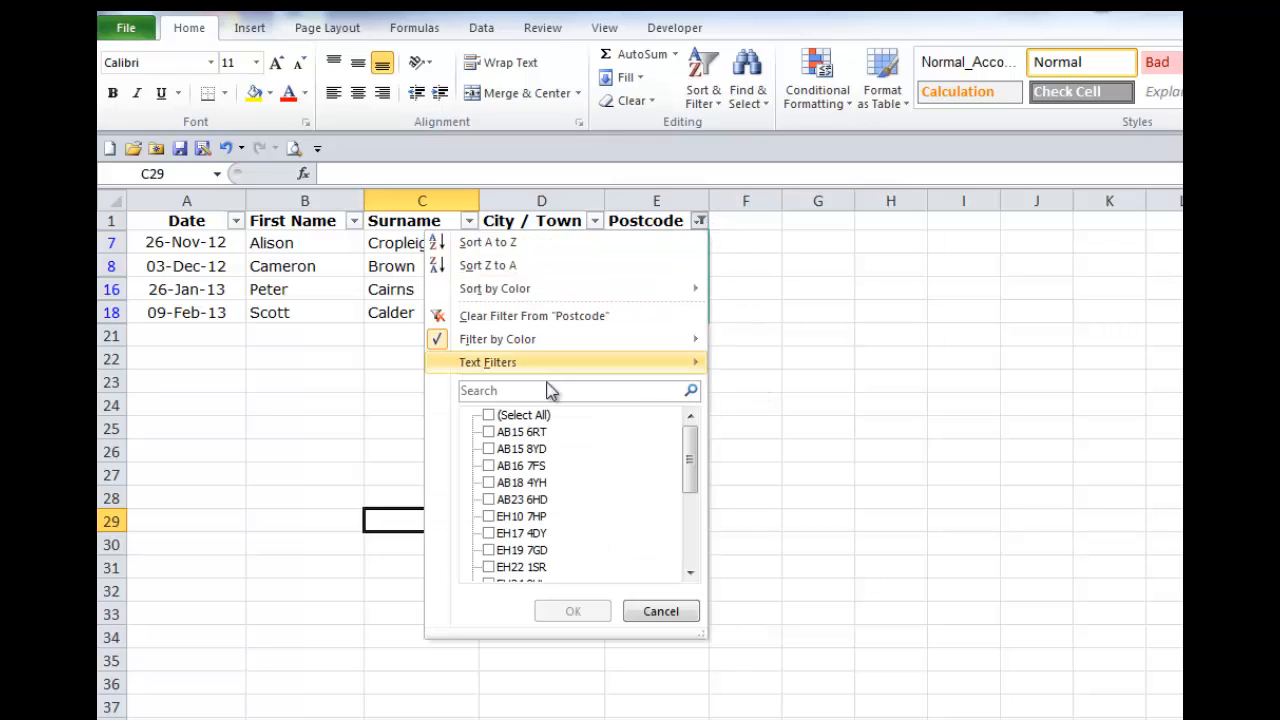
pyautogui.click(489, 415)
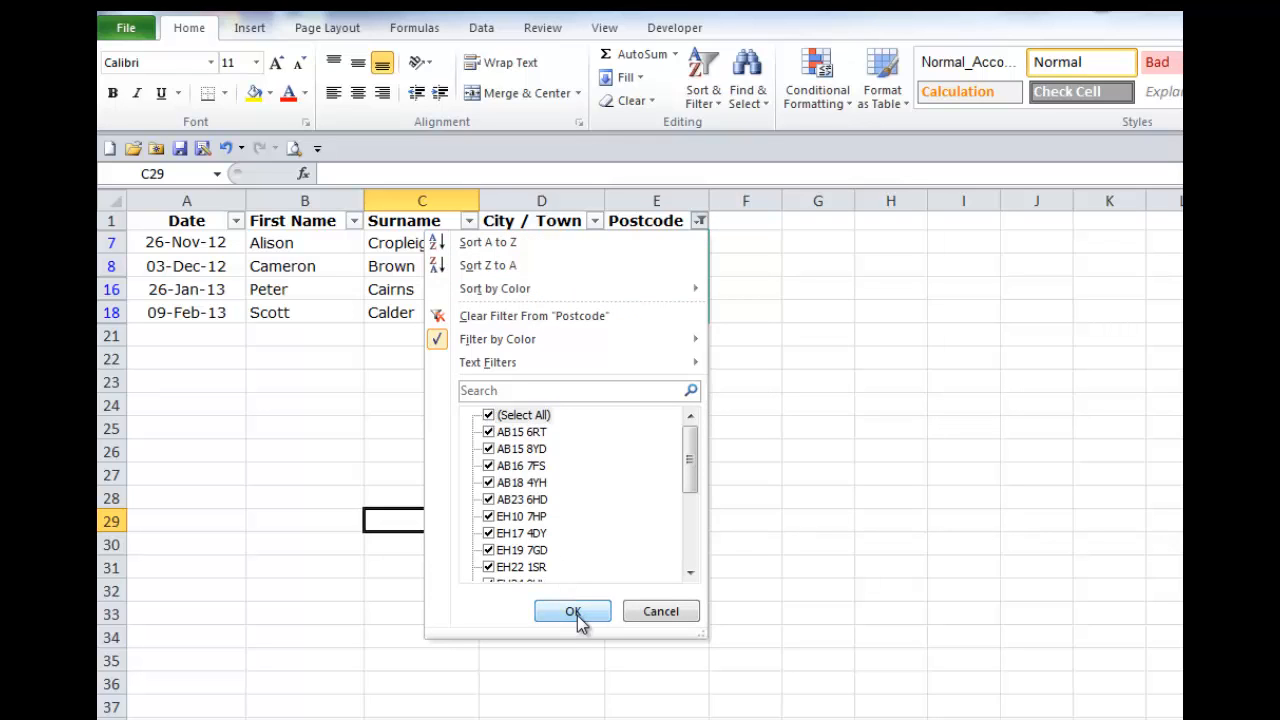
pyautogui.click(573, 612)
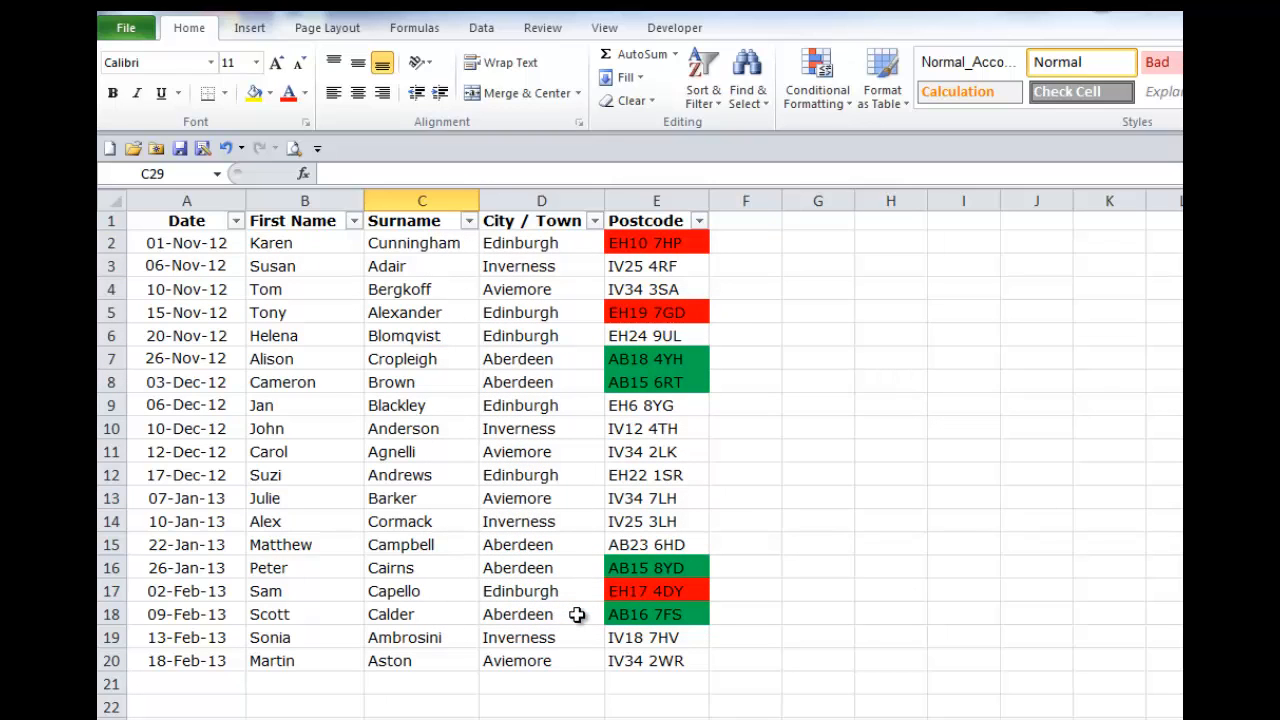
# Step: Turn off filtering for the header row from Date to Postcode and deselect the row
pyautogui.click(111, 220)
pyautogui.click(703, 75)
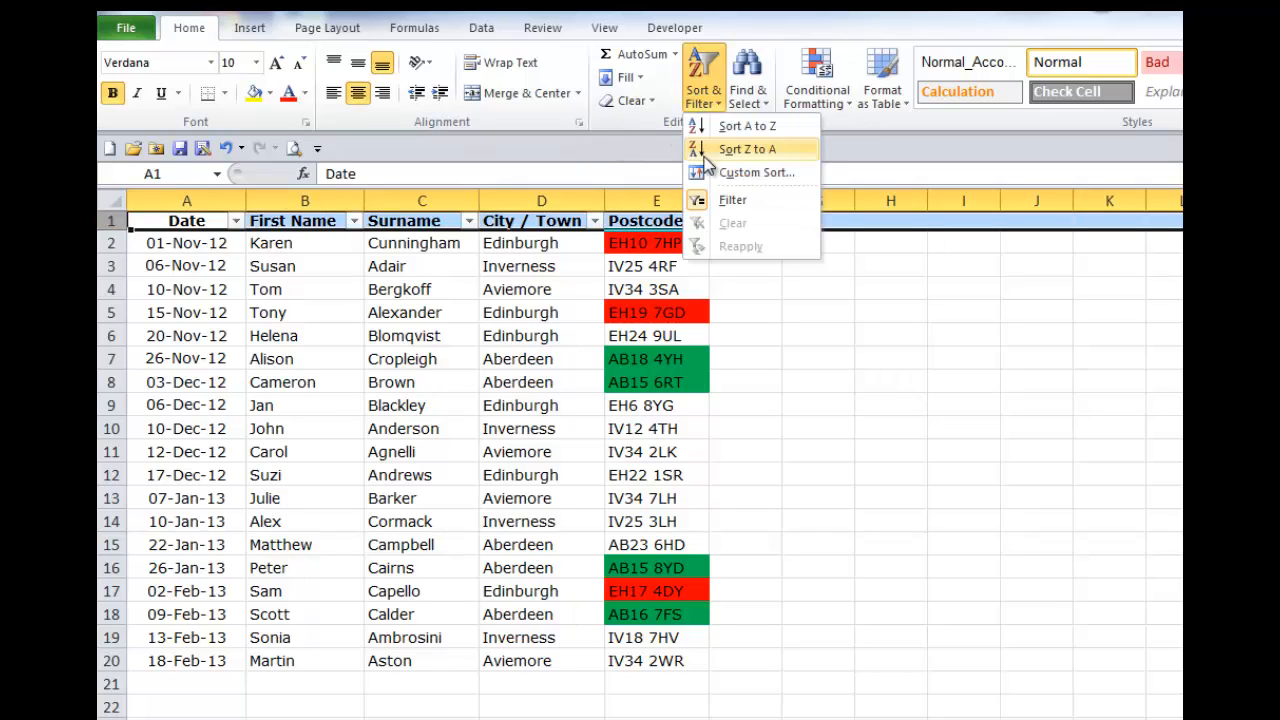
pyautogui.click(708, 200)
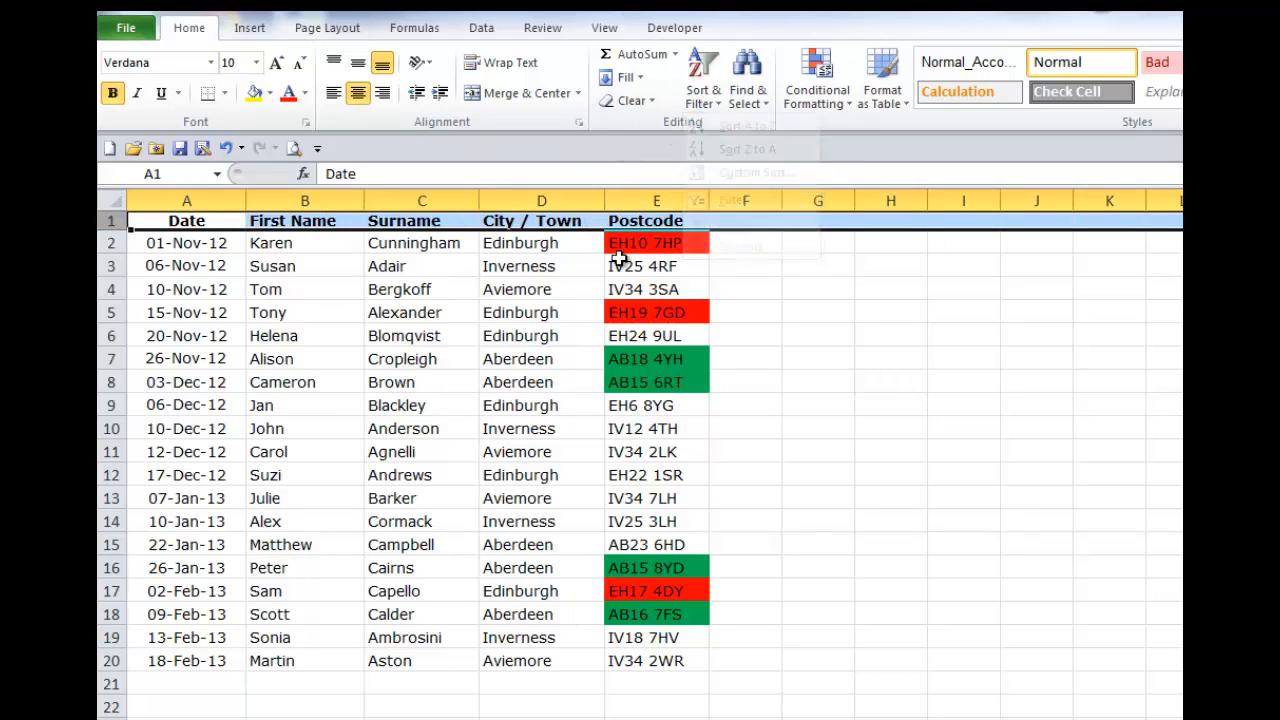
pyautogui.click(444, 455)
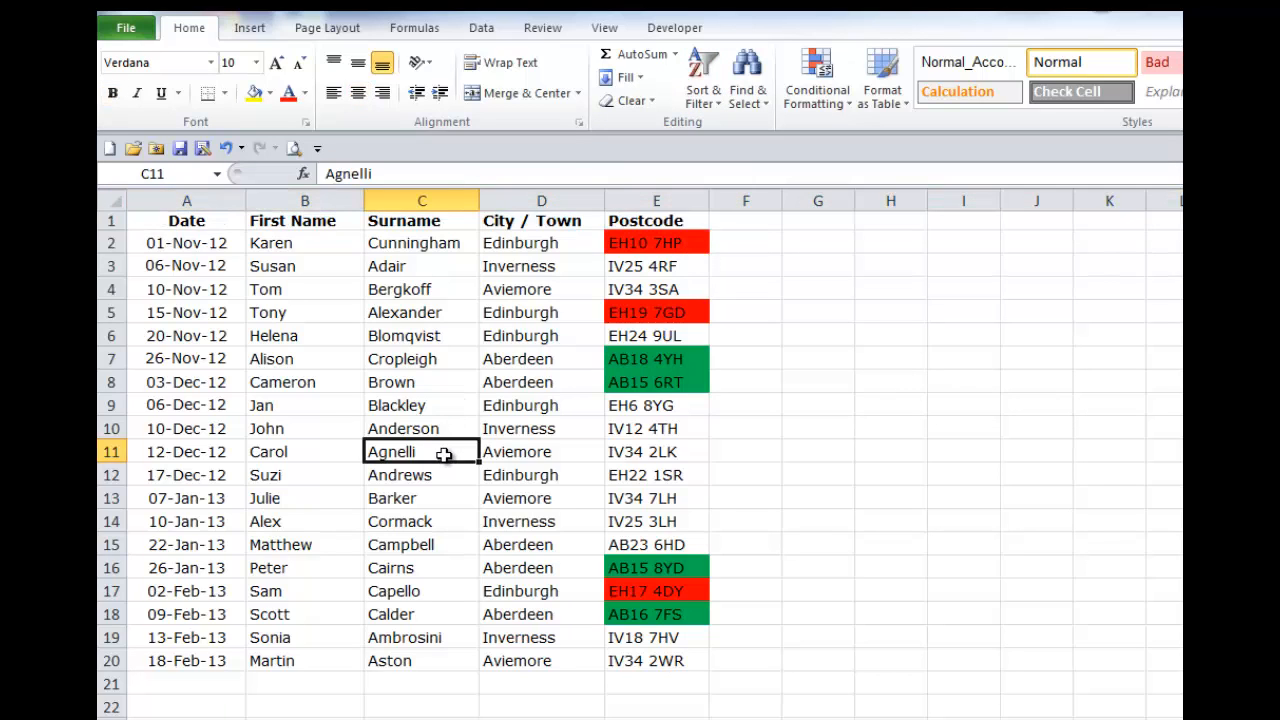
# Step: Filter the list by the value of the selected City / Town cell D7, Aberdeen
pyautogui.rightClick(514, 367)
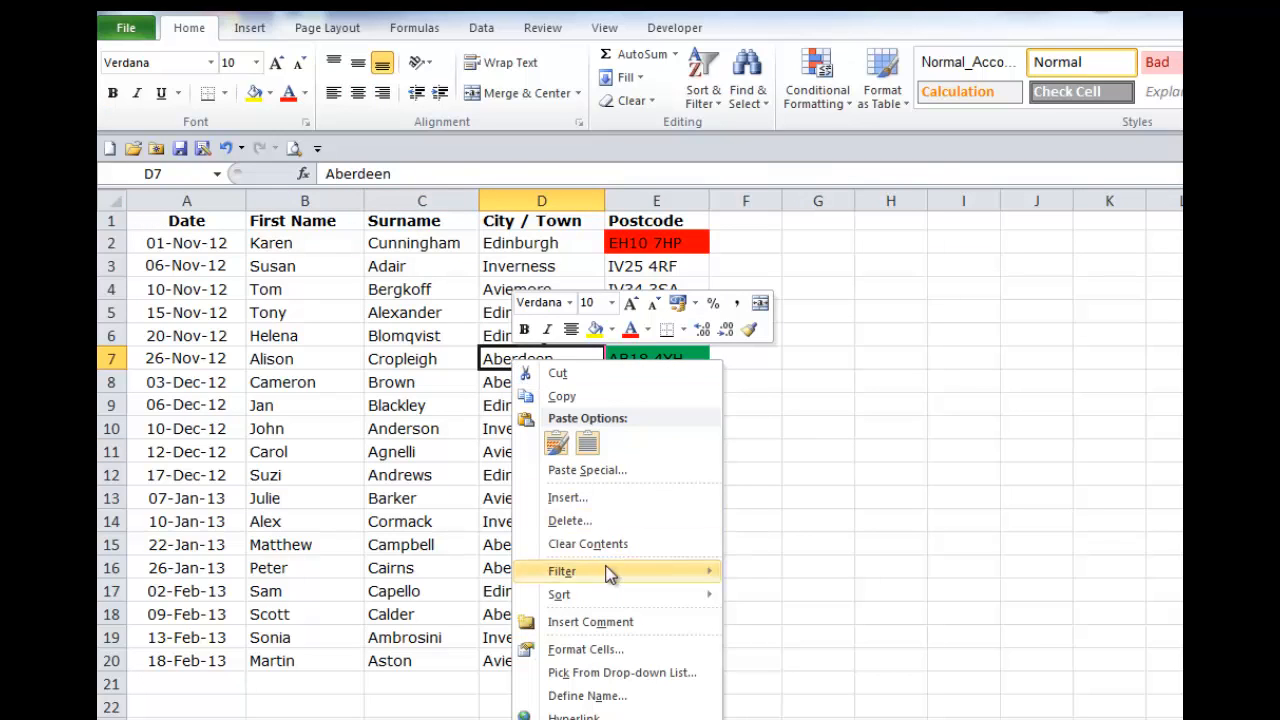
pyautogui.moveTo(608, 578)
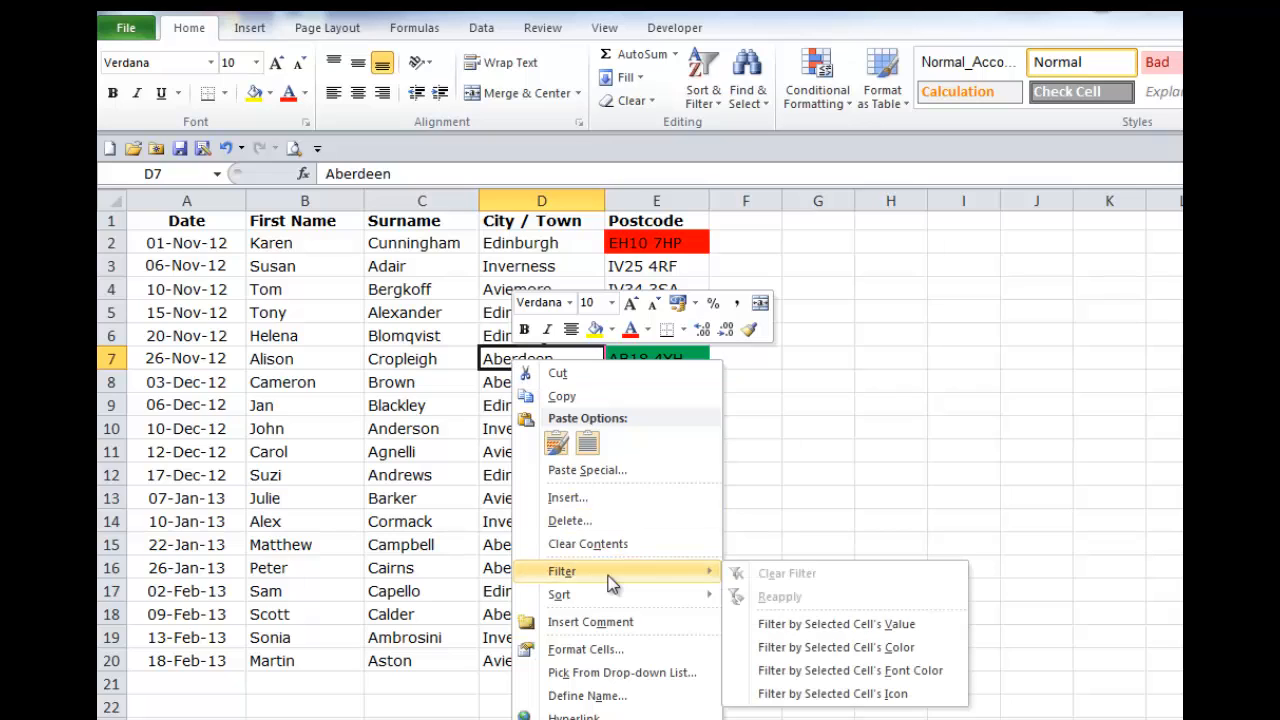
pyautogui.click(800, 626)
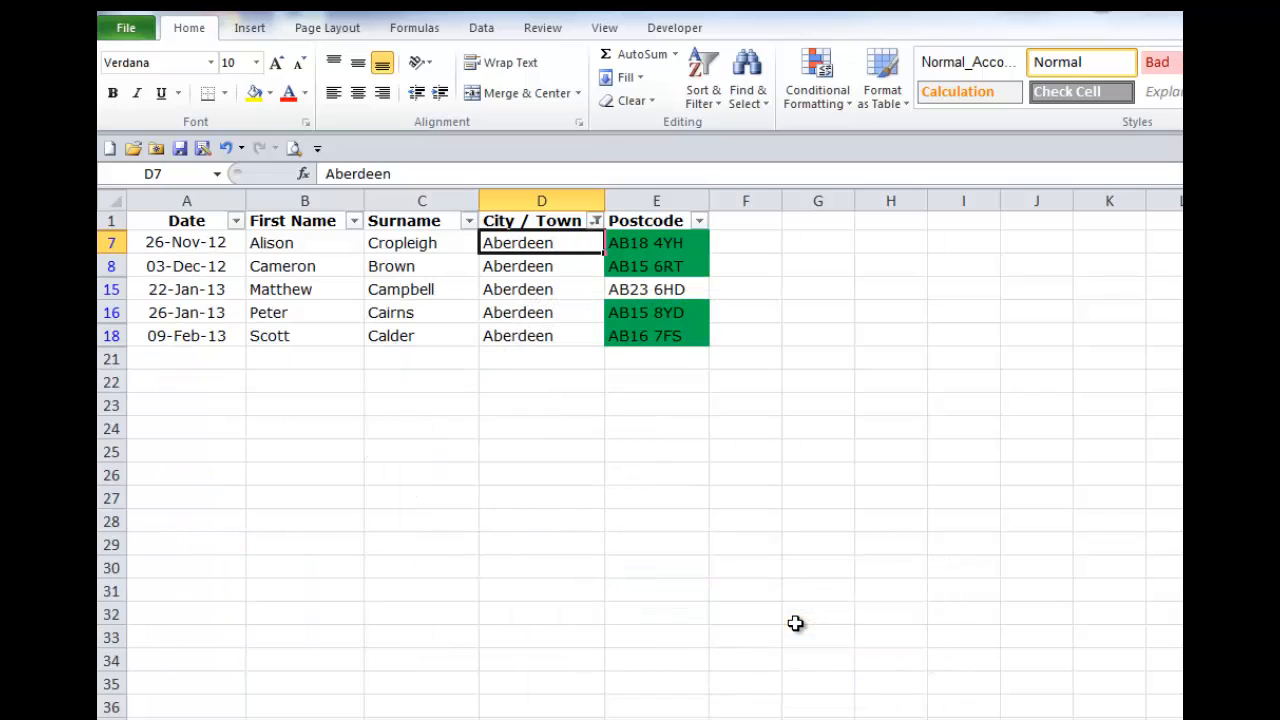